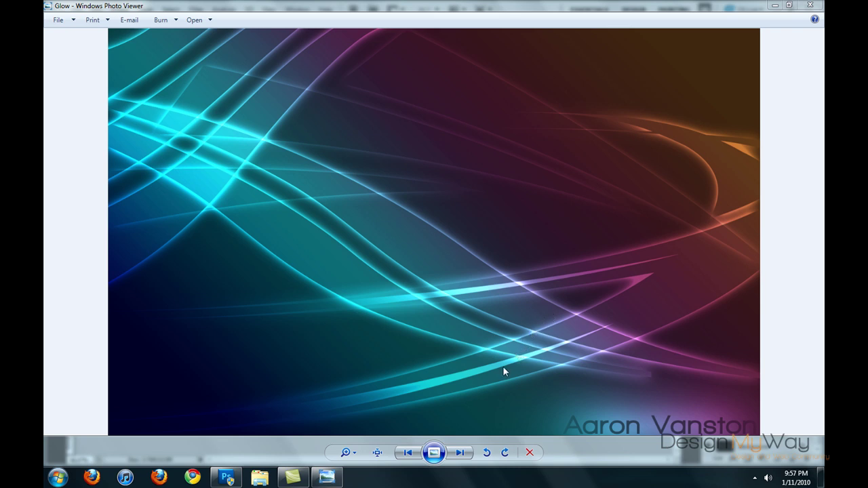
Step: Switch from the Photo Viewer preview to Photoshop with the layered Glow.psd open
click(227, 477)
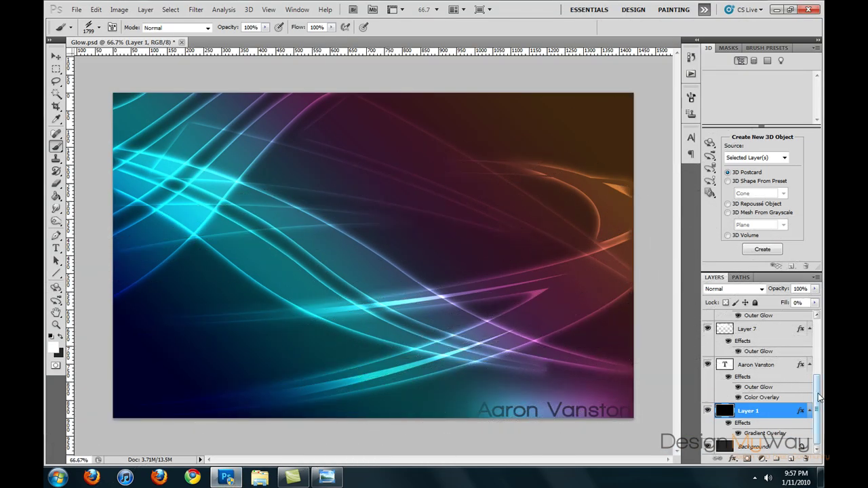
Step: Create a blank white 1440 × 900 px document at 72 pixels/inch through File > New
drag(819, 399, 817, 310)
key(v)
click(76, 9)
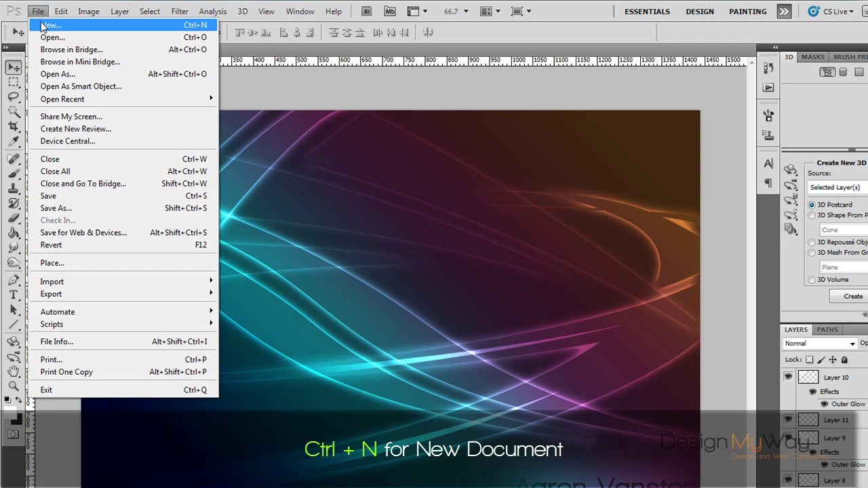
click(45, 25)
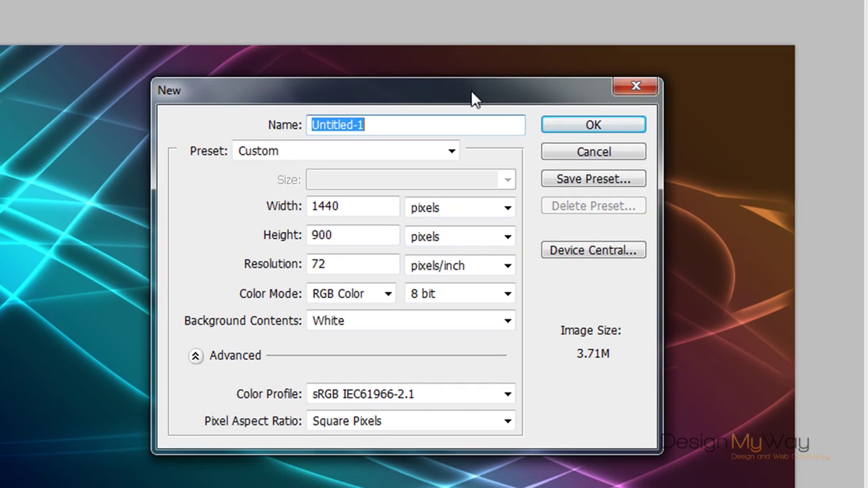
double_click(357, 207)
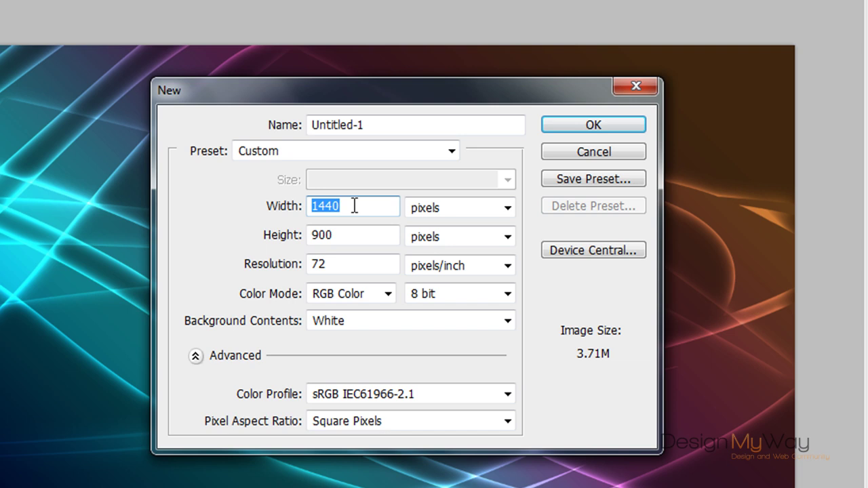
key(Tab)
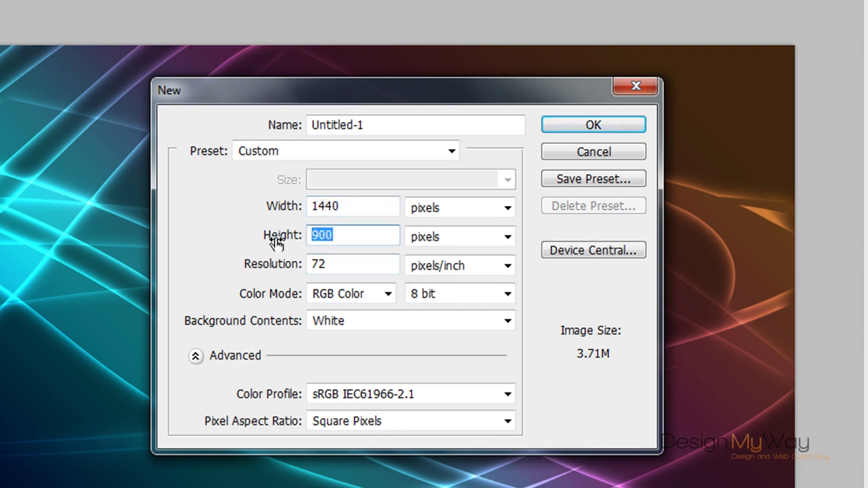
double_click(333, 267)
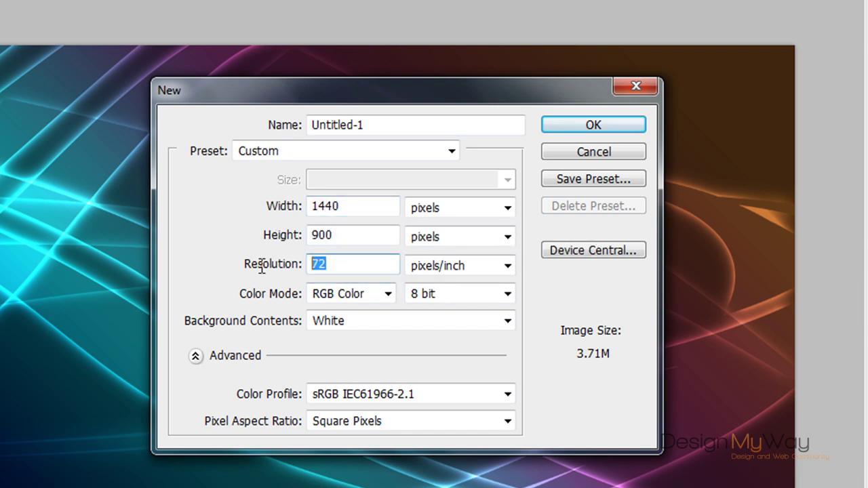
click(604, 129)
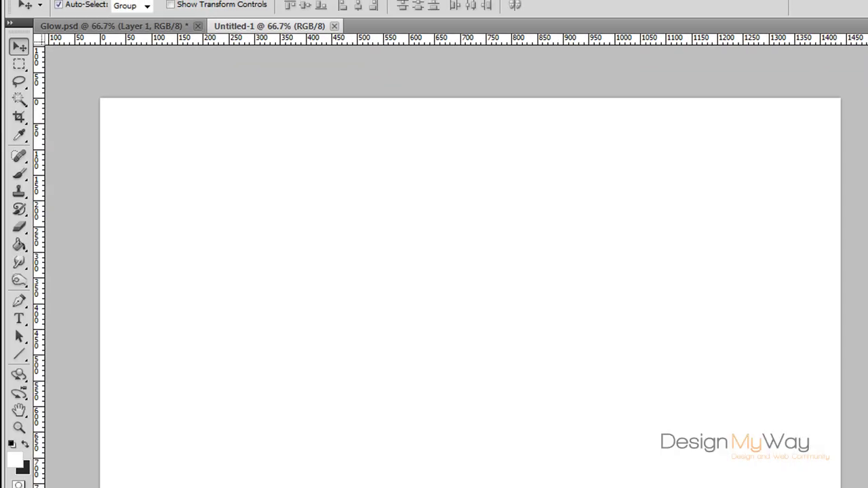
Step: Fill the new document's Background layer with #262626 using the Paint Bucket
click(19, 245)
click(21, 463)
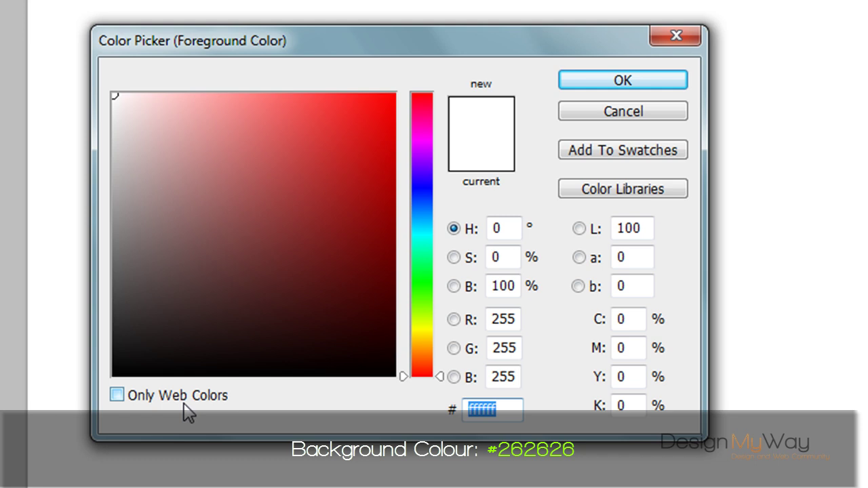
text(262626)
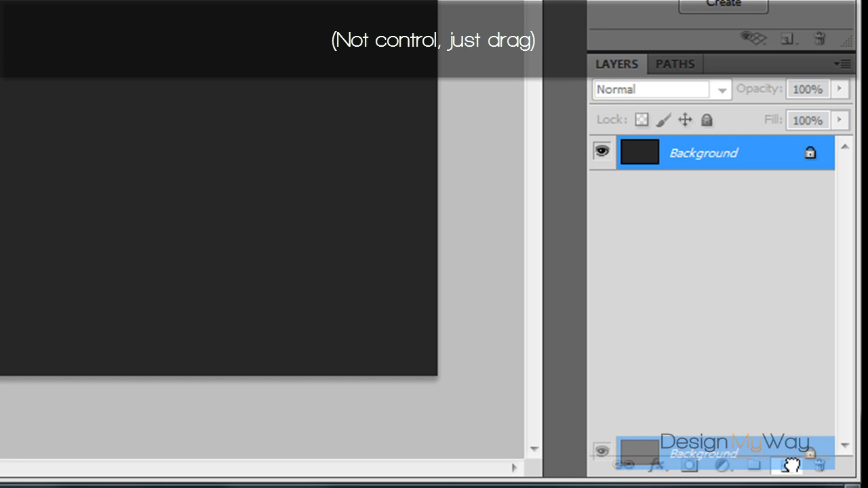
Step: Duplicate the Background layer and rename the copy 'Background gradient'
drag(791, 466, 790, 467)
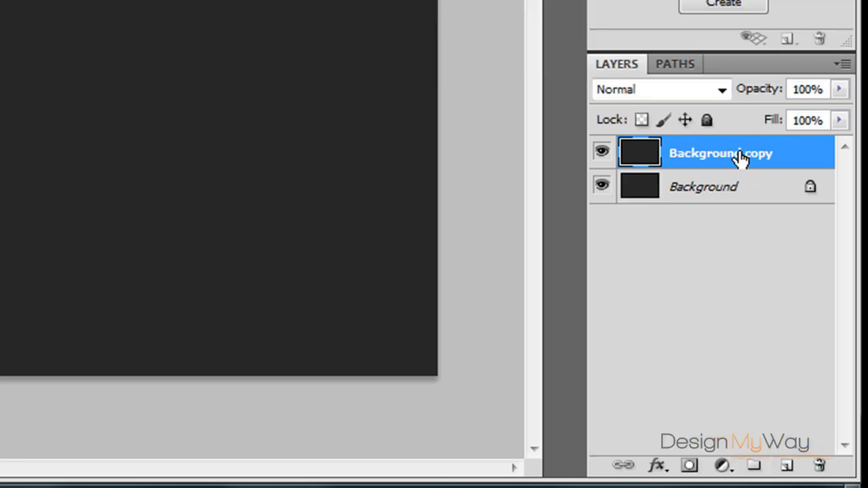
double_click(763, 161)
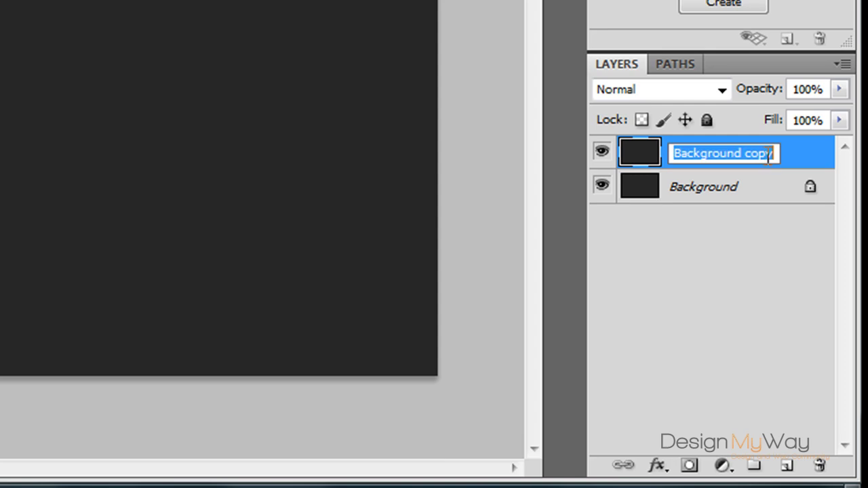
click(775, 154)
key(BackSpace)
key(BackSpace)
key(BackSpace)
key(BackSpace)
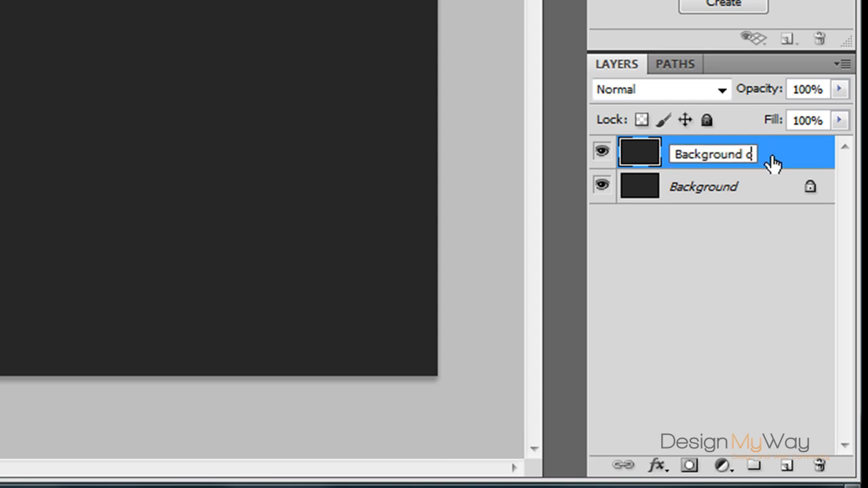
text(gradient)
key(Return)
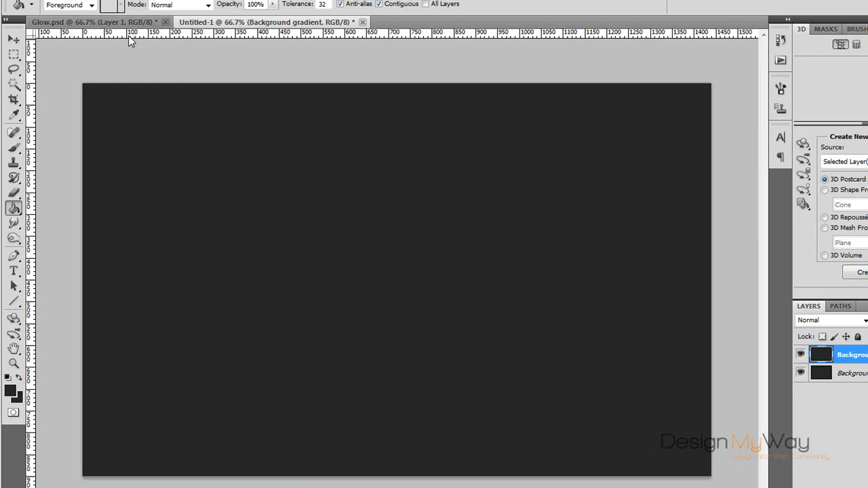
Step: Paste the copied gradient style onto Background gradient and set its Fill Opacity to 0%
right_click(848, 361)
click(844, 285)
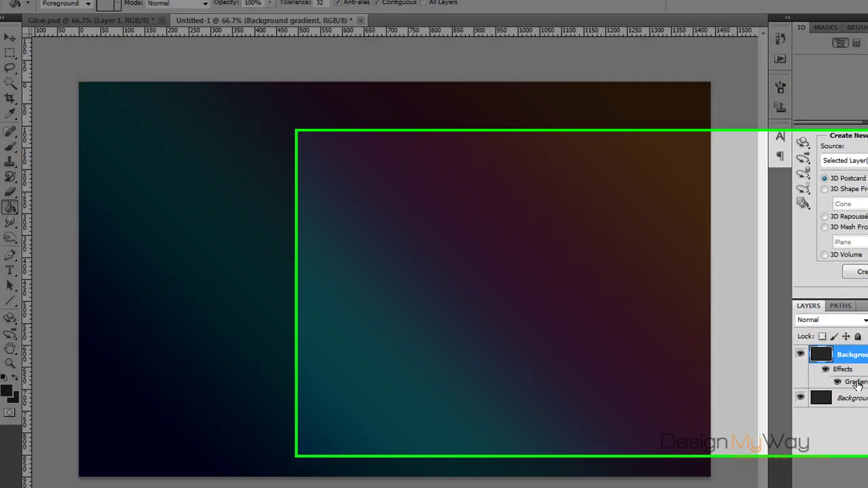
double_click(848, 382)
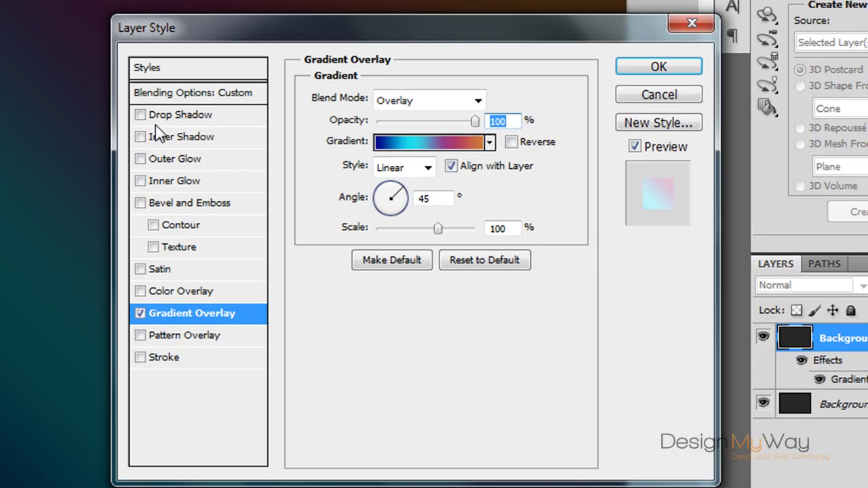
click(189, 94)
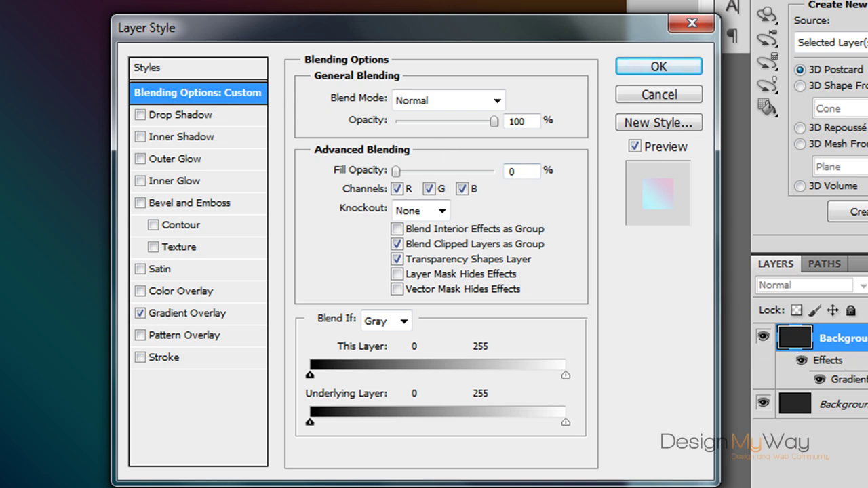
drag(349, 40, 286, 0)
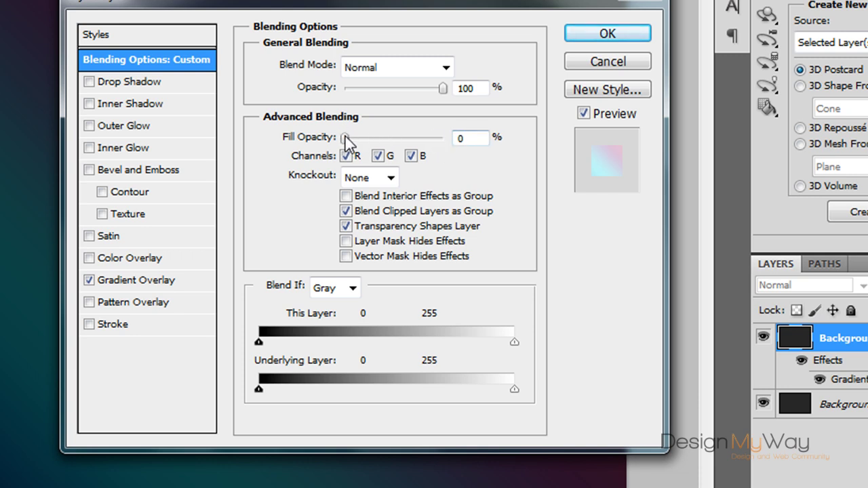
drag(344, 138, 308, 142)
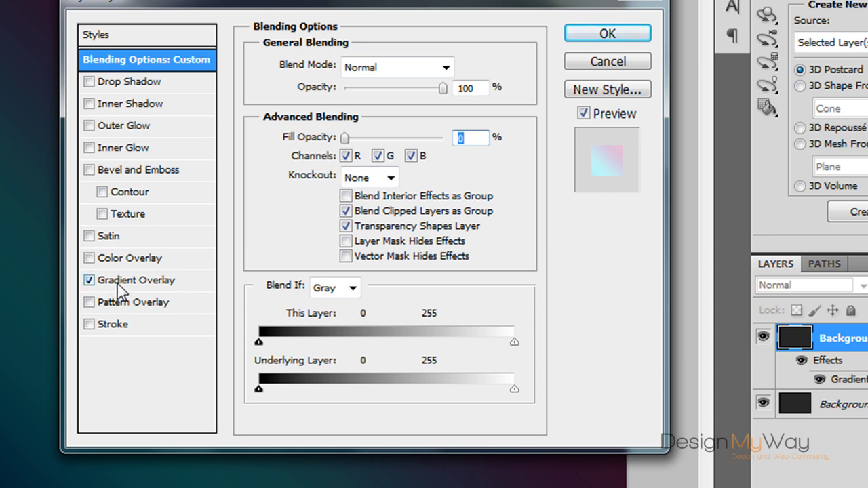
Step: Open the Gradient Overlay's gradient for editing and set the first stop to navy #000085
click(121, 288)
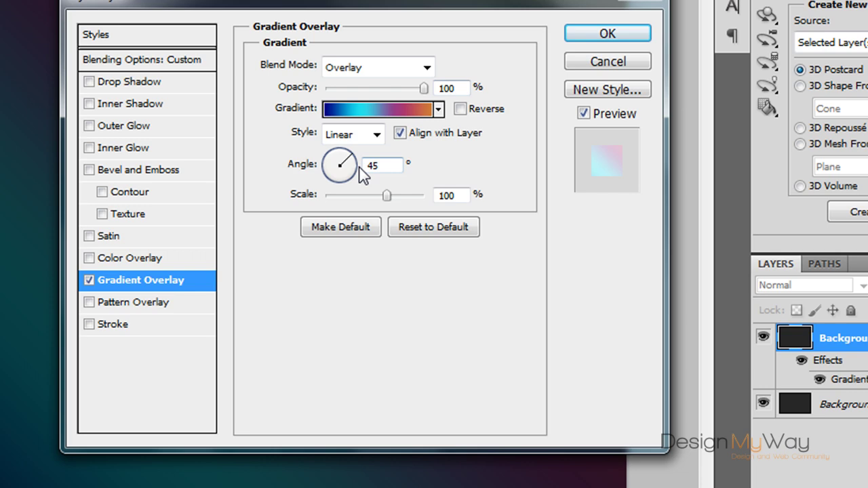
click(382, 113)
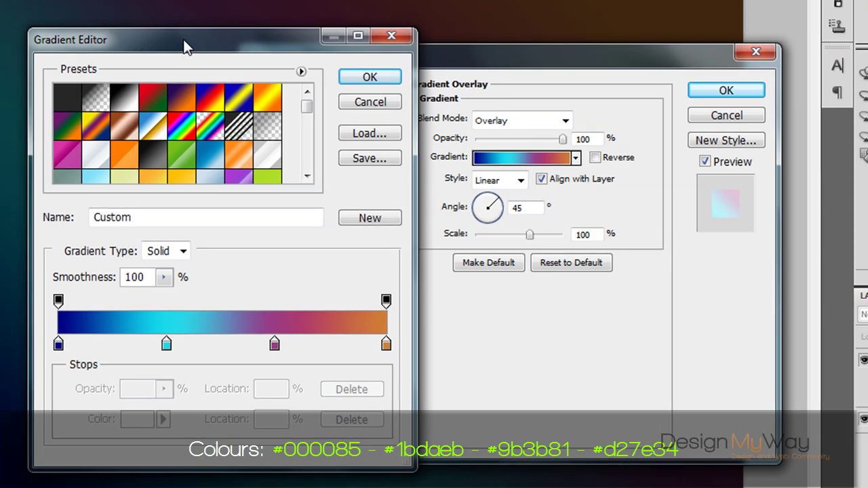
drag(186, 47, 182, 53)
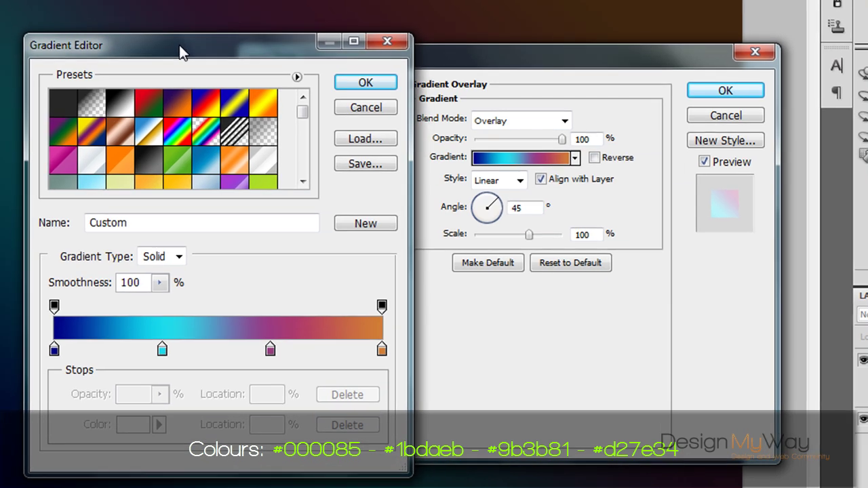
double_click(54, 350)
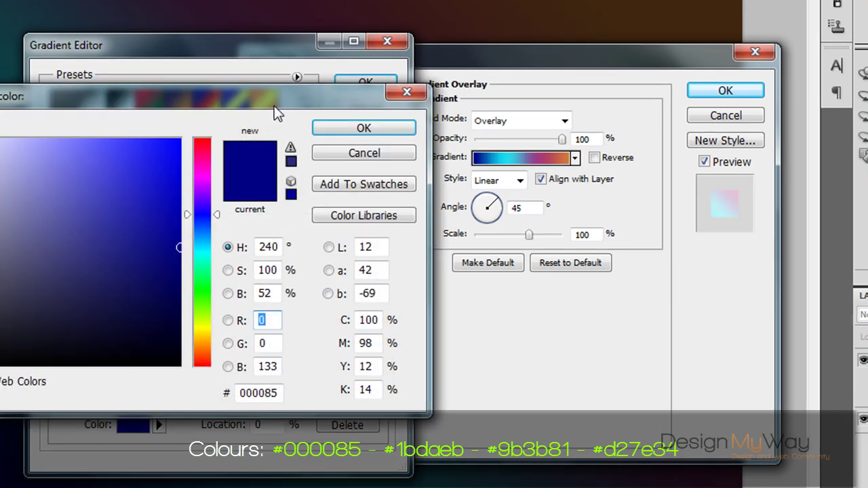
click(341, 152)
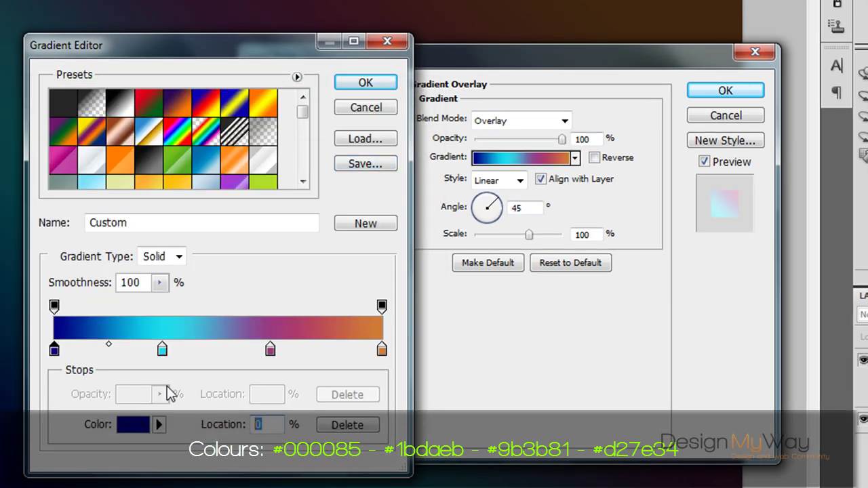
double_click(53, 350)
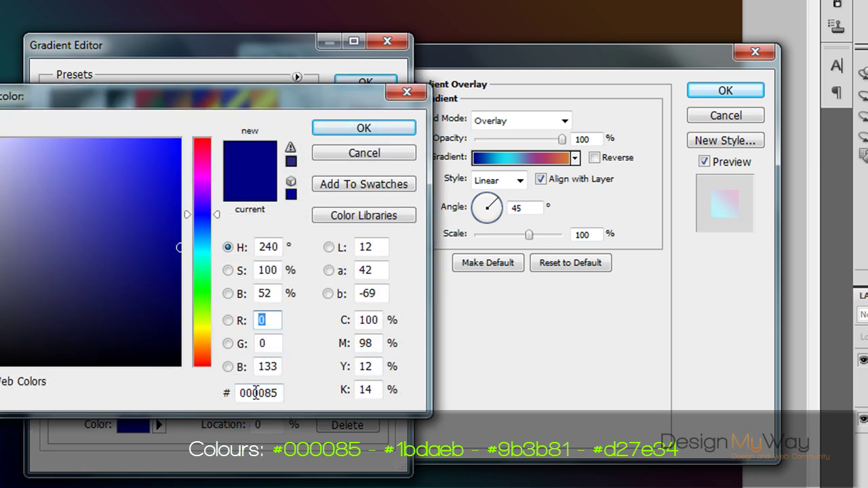
click(357, 129)
Step: Set the second gradient stop to cyan #1bdaeb and the third to purple #9b3b81
click(162, 349)
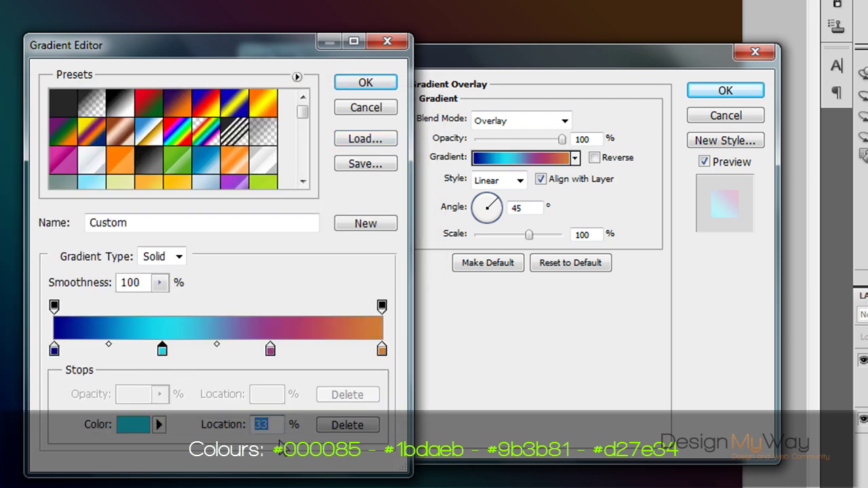
double_click(163, 349)
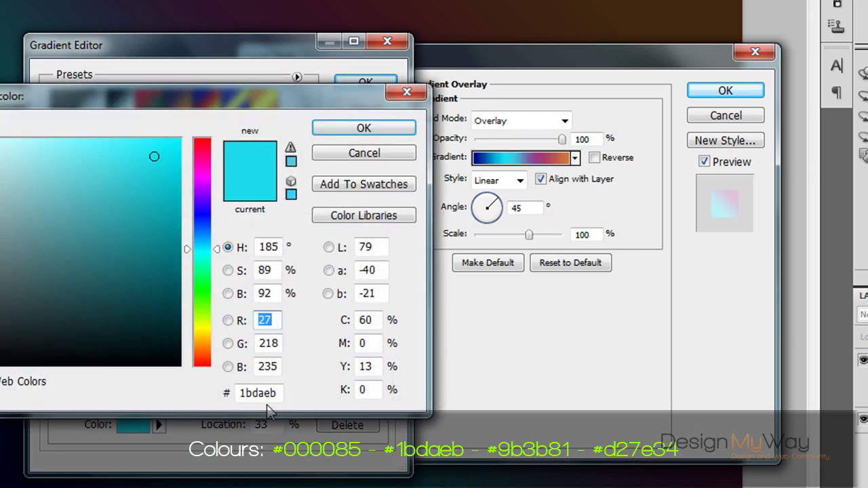
click(360, 130)
click(270, 349)
double_click(270, 349)
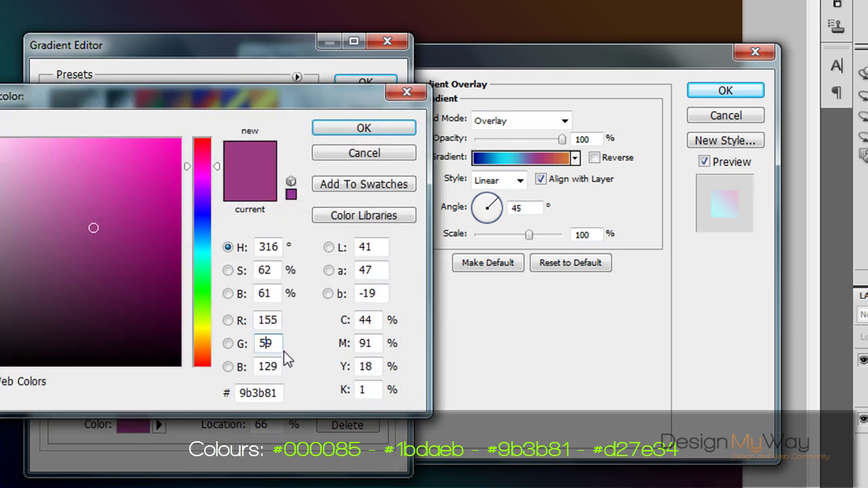
click(364, 128)
Step: Keep the last stop orange #d27e34, move it to location 96%, and accept the gradient
double_click(382, 350)
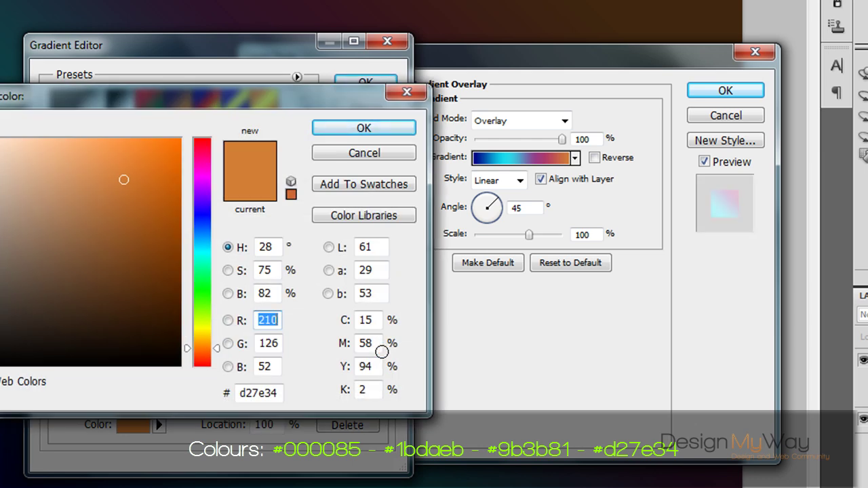
click(407, 93)
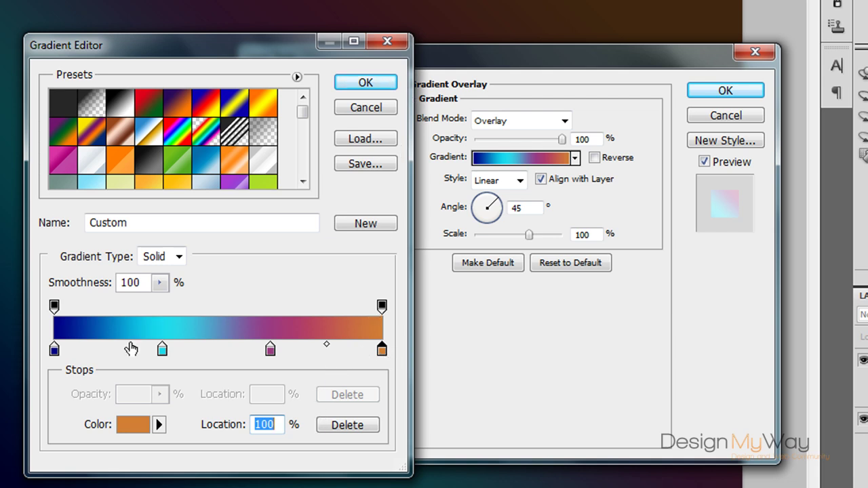
drag(381, 349, 357, 356)
text(100)
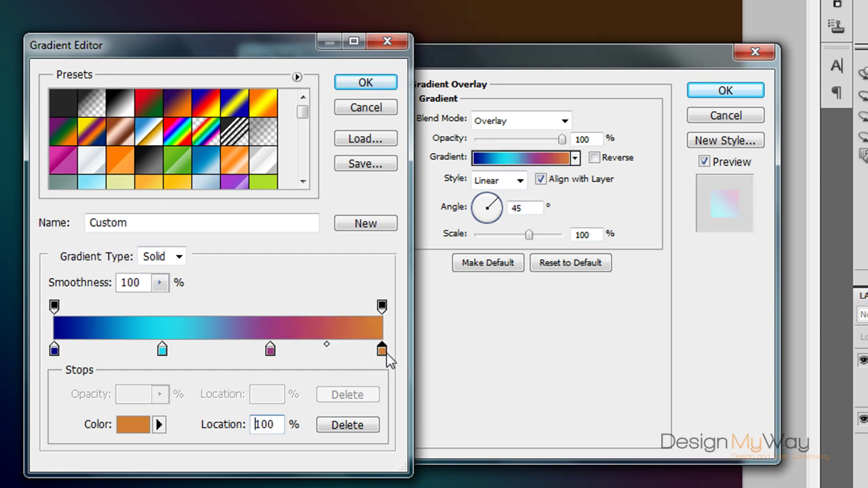
key(Return)
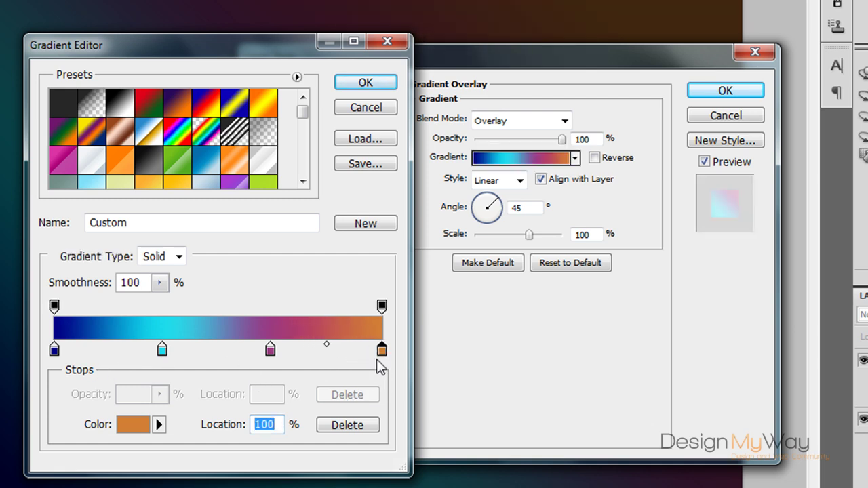
mouse_move(382, 363)
mouse_down()
mouse_move(357, 368)
mouse_move(382, 348)
mouse_up()
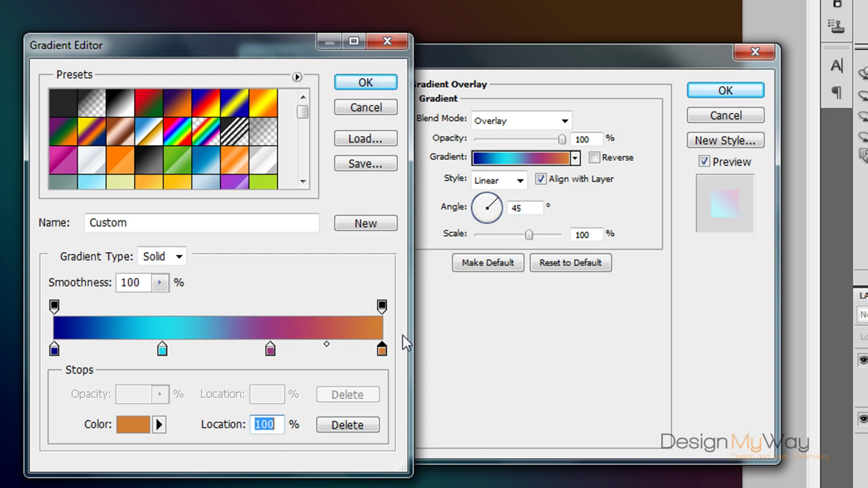
click(377, 85)
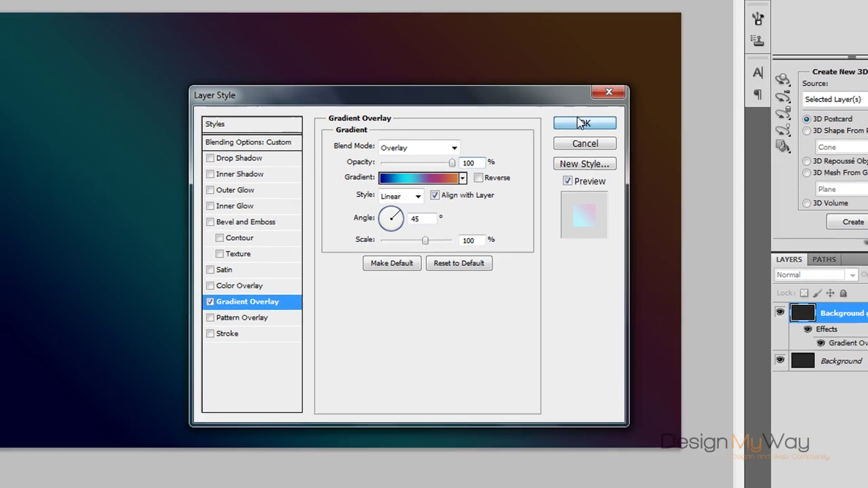
Step: Apply the Gradient Overlay so the dark canvas turns teal-to-plum
click(583, 123)
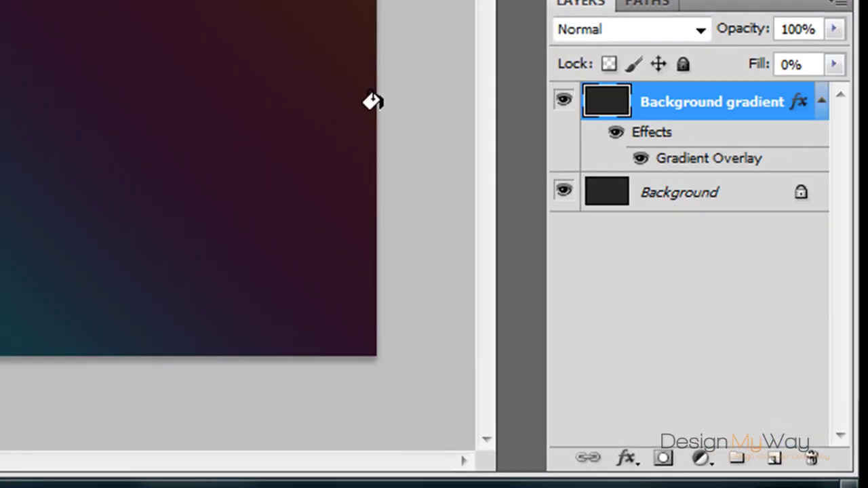
Step: On a new empty layer, stamp white curved bands with the 1797 px sweeping-curves brush
click(773, 457)
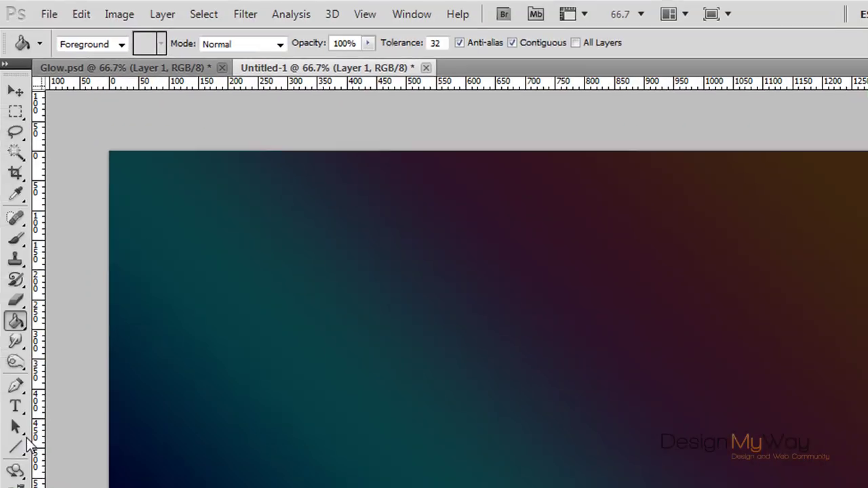
click(19, 241)
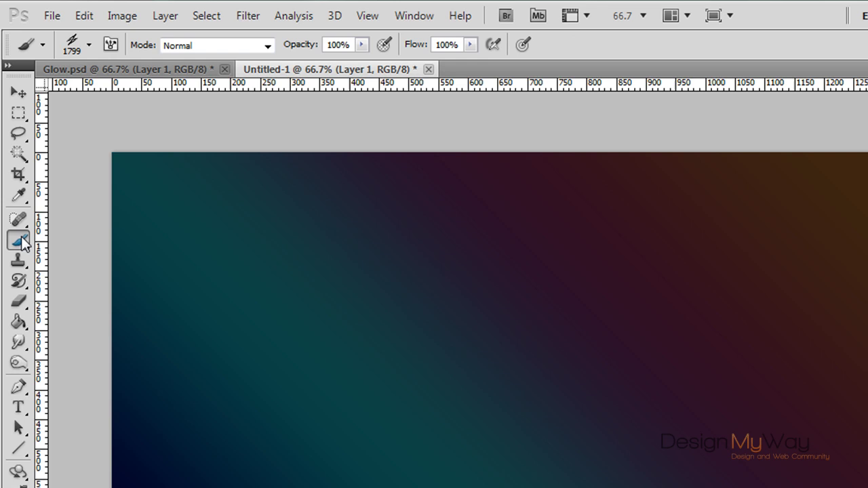
click(89, 45)
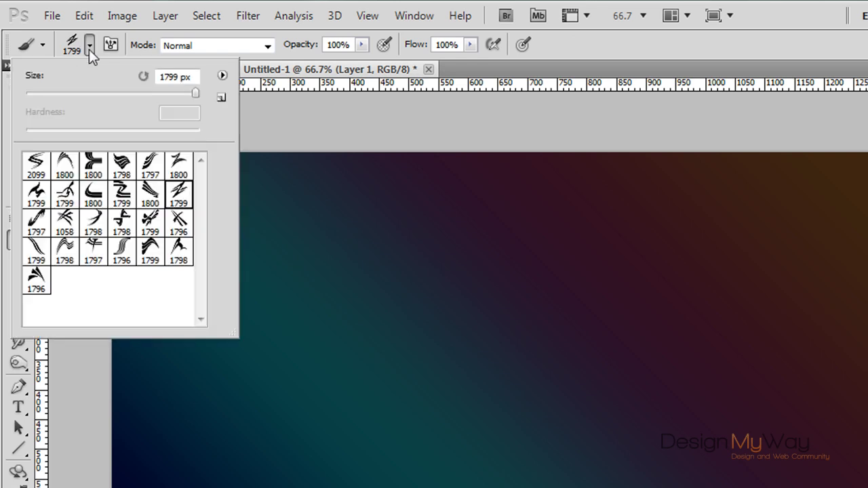
click(222, 75)
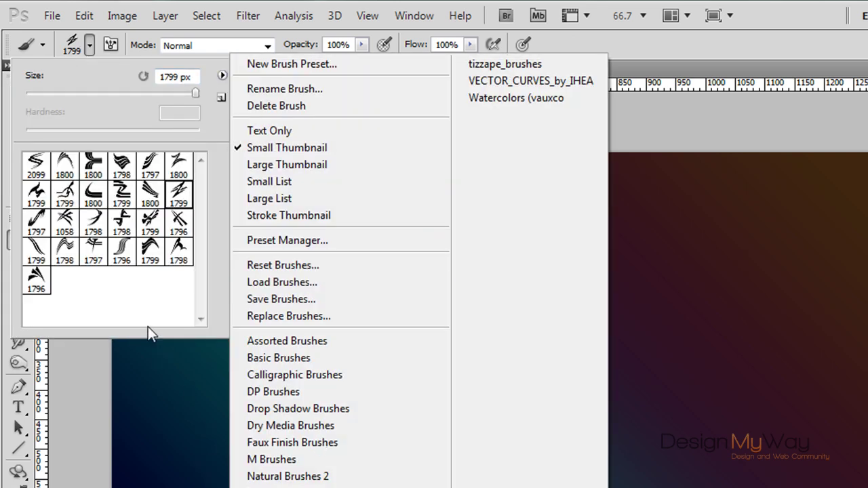
click(149, 161)
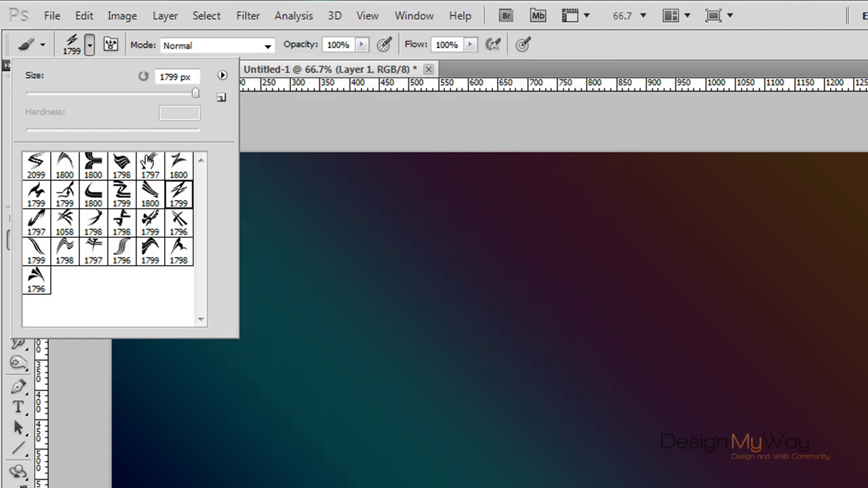
click(151, 166)
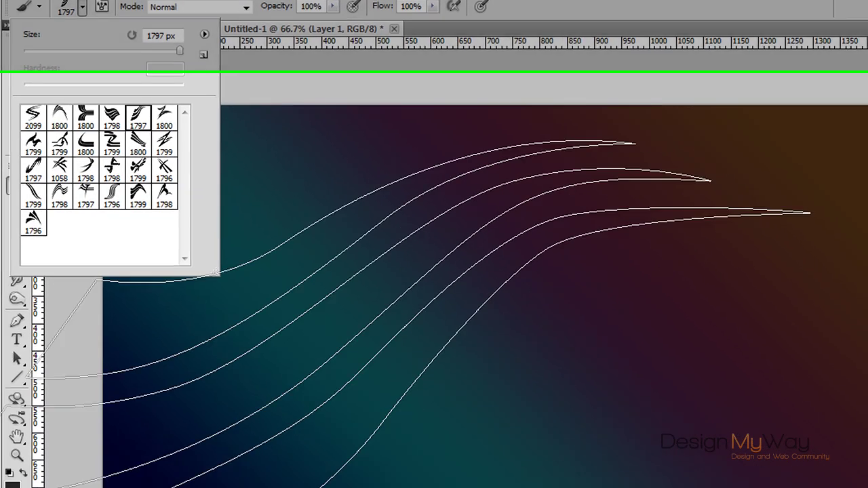
key(Escape)
click(24, 472)
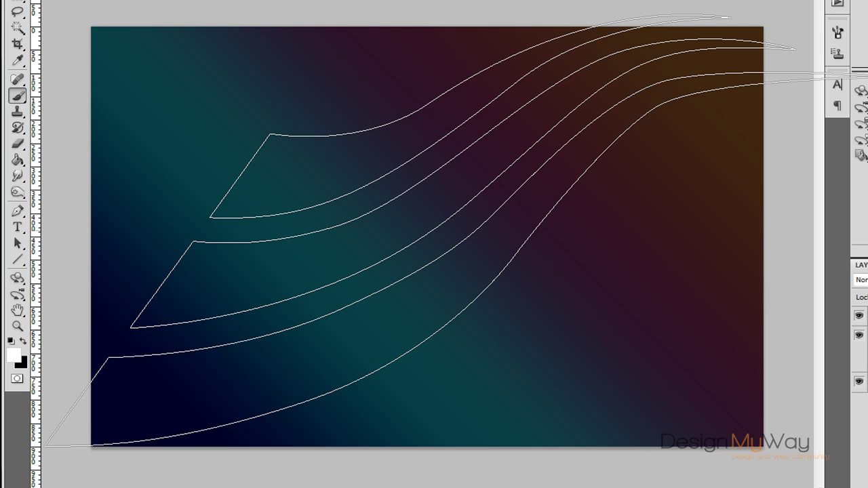
click(421, 230)
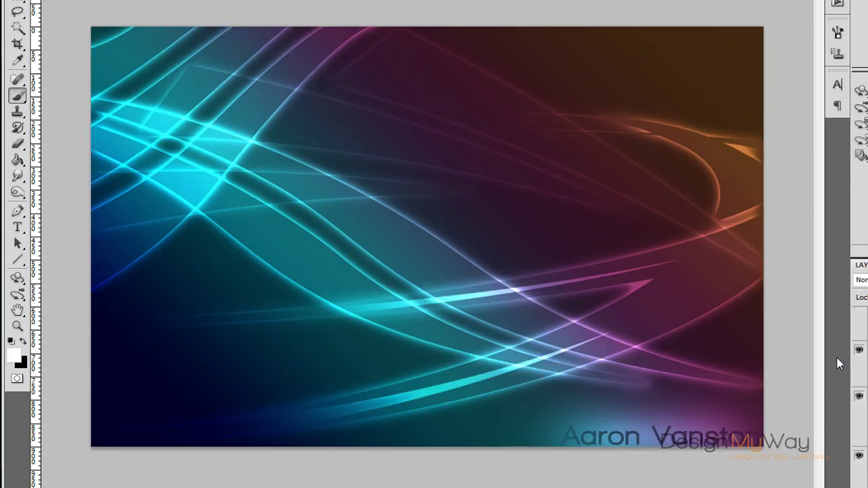
Step: Copy Layer 10's glow style in Glow.psd and paste it onto Layer 1 in Untitled-1
scroll(859, 370, down, 1)
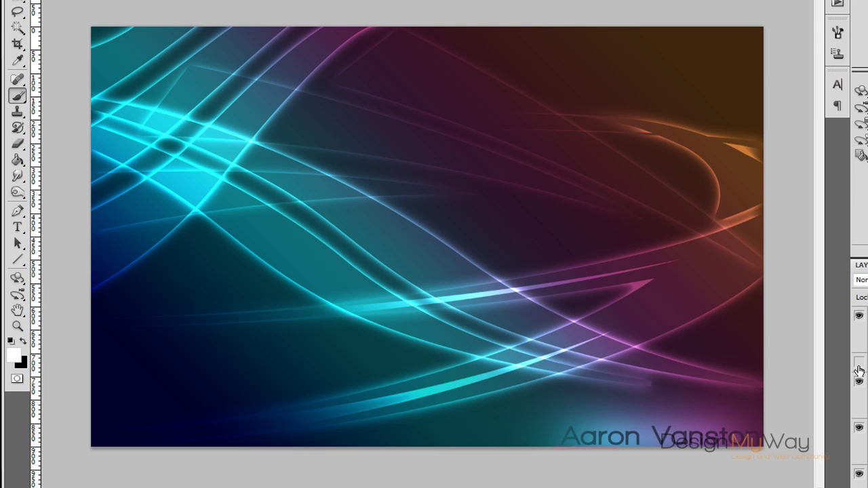
click(860, 316)
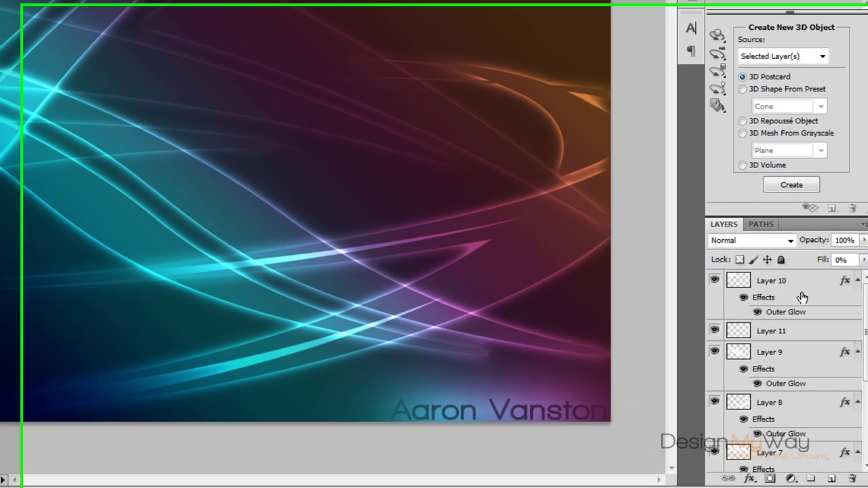
right_click(867, 319)
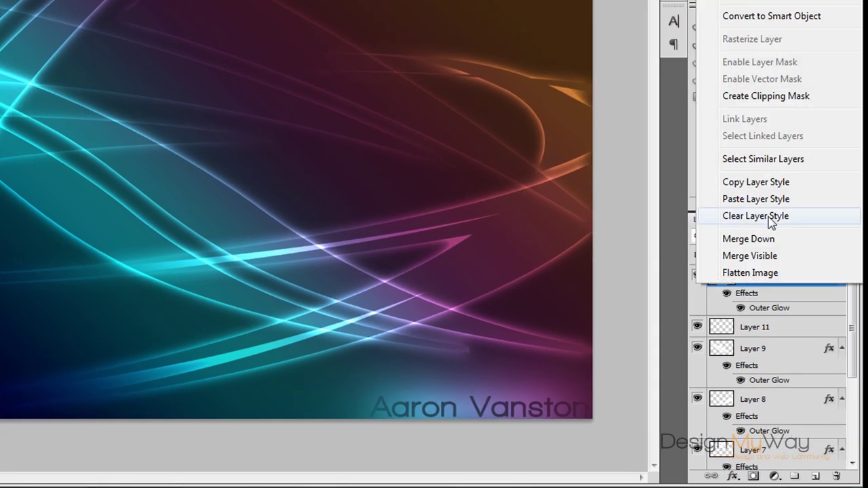
click(768, 194)
key(shift+alt+n)
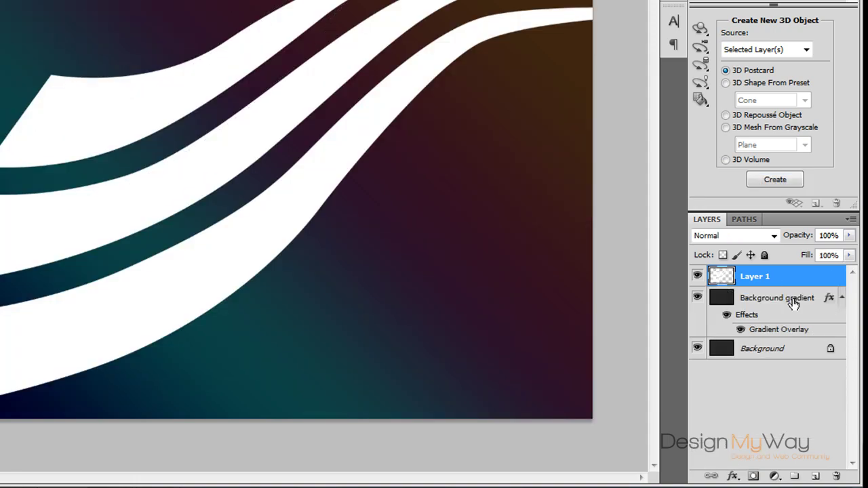
right_click(772, 280)
click(755, 192)
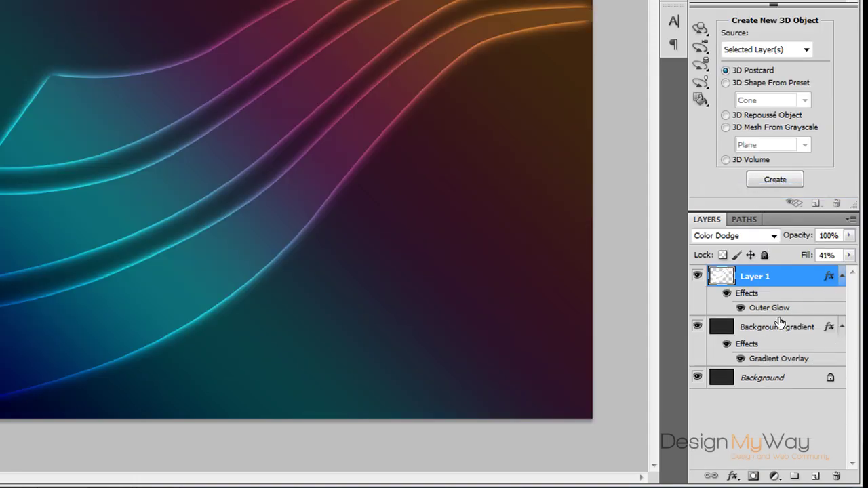
Step: Review the pasted style's Blending Options and Outer Glow opacity values in Layer Style
double_click(749, 263)
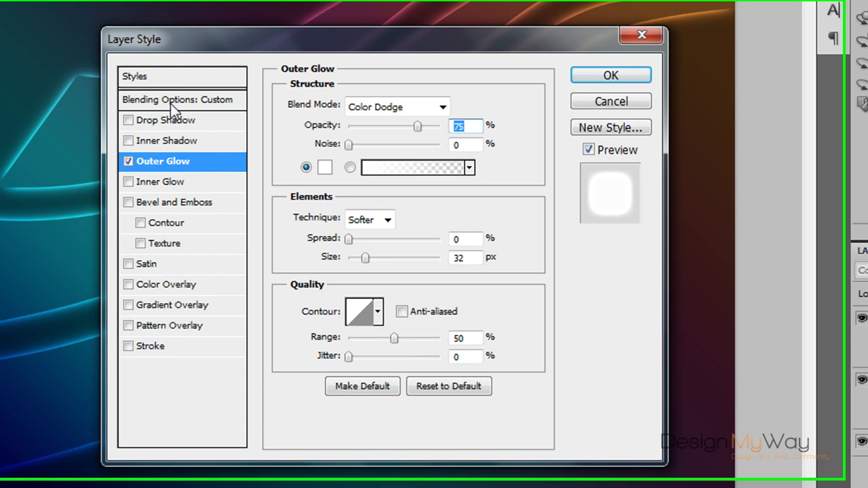
click(132, 95)
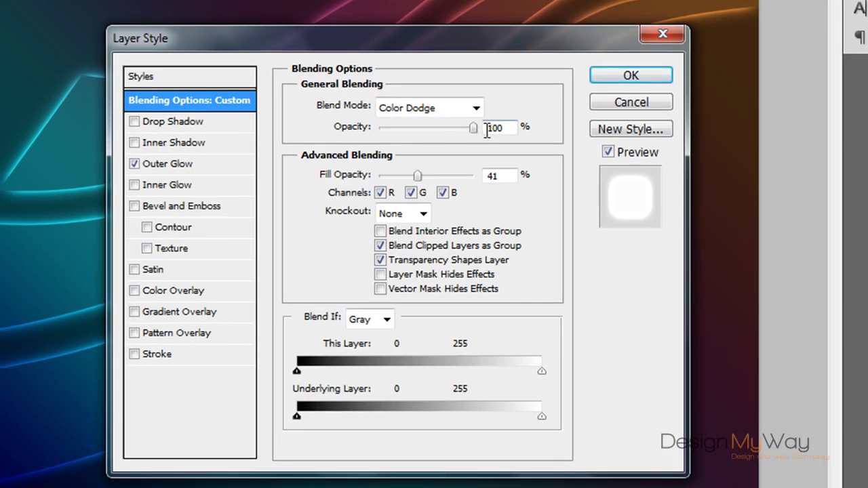
drag(508, 128, 484, 128)
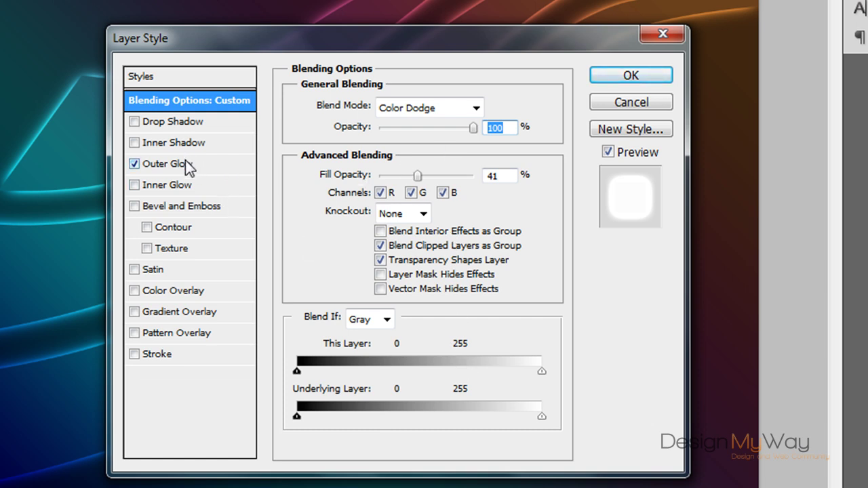
click(187, 164)
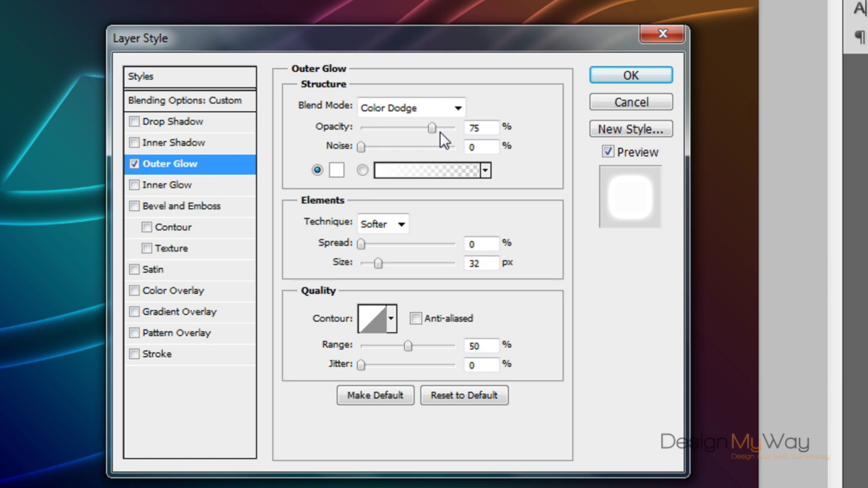
click(485, 127)
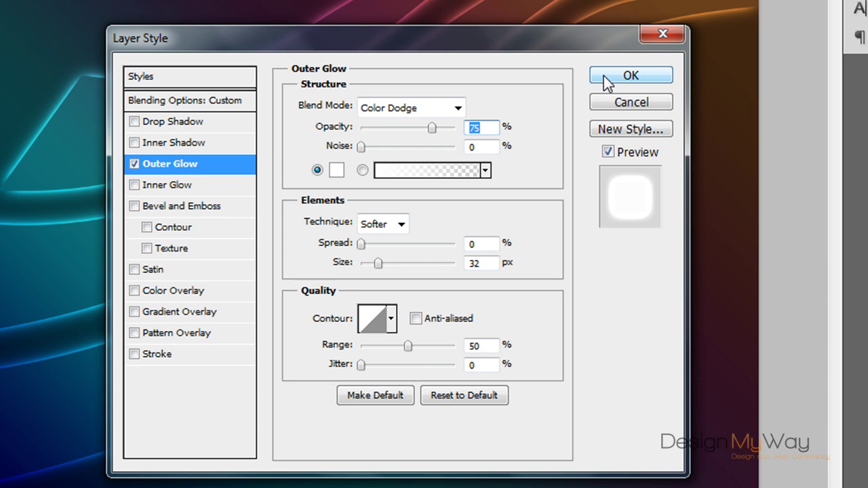
drag(612, 39, 685, 76)
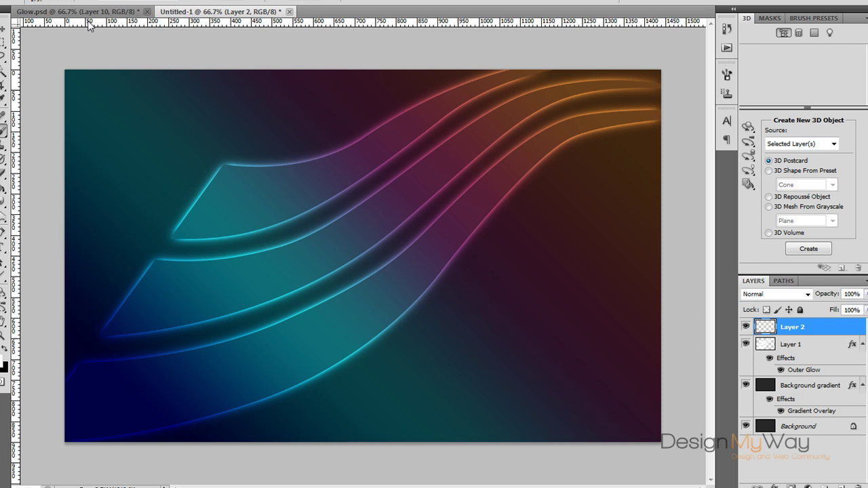
Step: Switch to a different curved brush and copy Layer 1's Color Dodge Outer Glow style
click(43, 2)
click(111, 118)
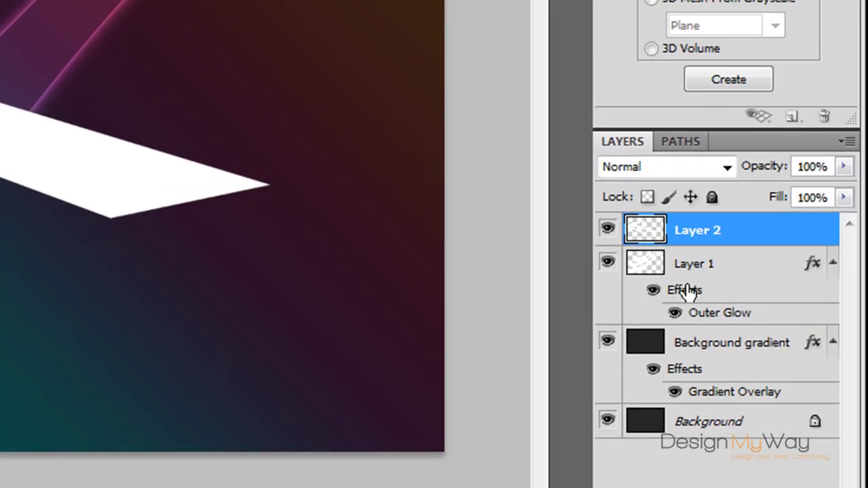
right_click(795, 333)
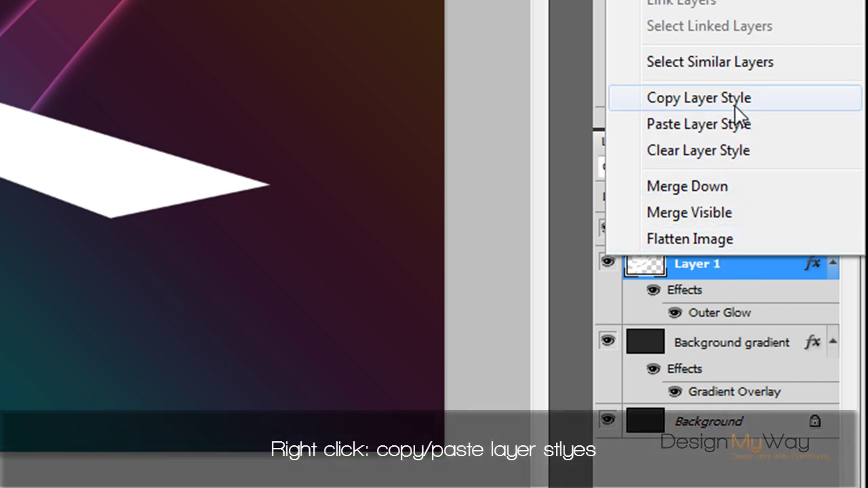
click(739, 111)
Step: Paste the copied glow style onto Layer 2's new strokes
click(742, 234)
right_click(742, 234)
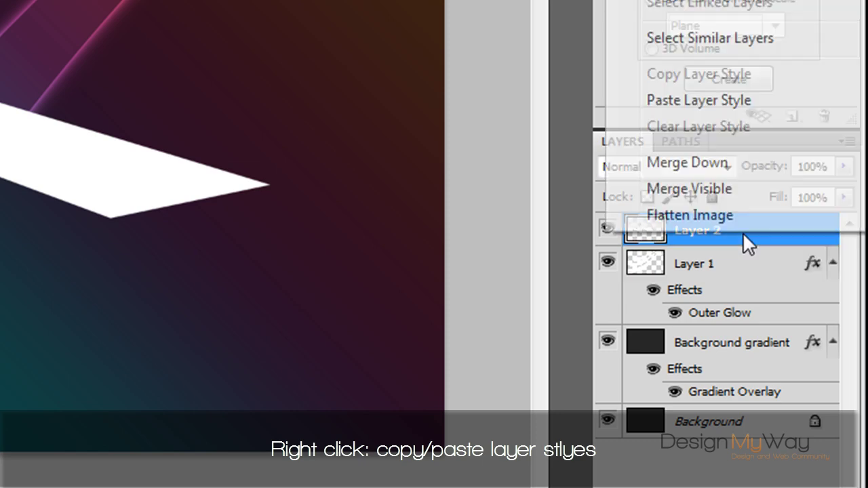
click(726, 102)
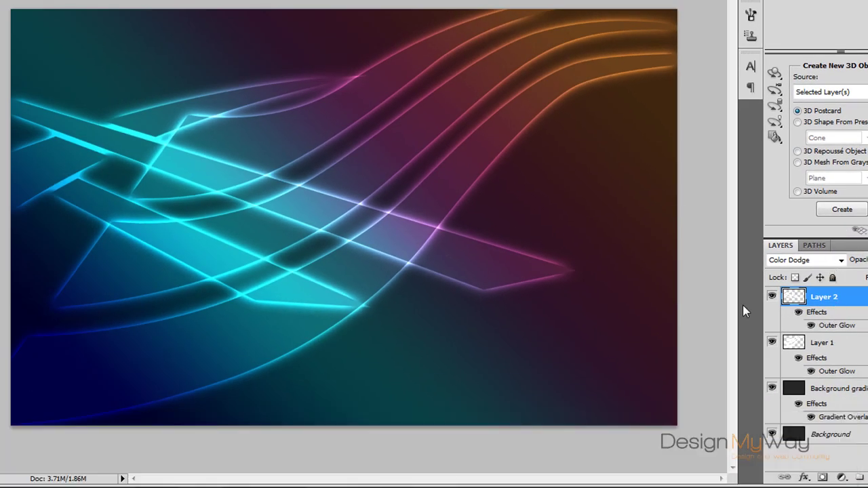
Step: Load Layer 2's strokes as a selection and shift it about 100 px lower and slightly right
ctrl+click(772, 287)
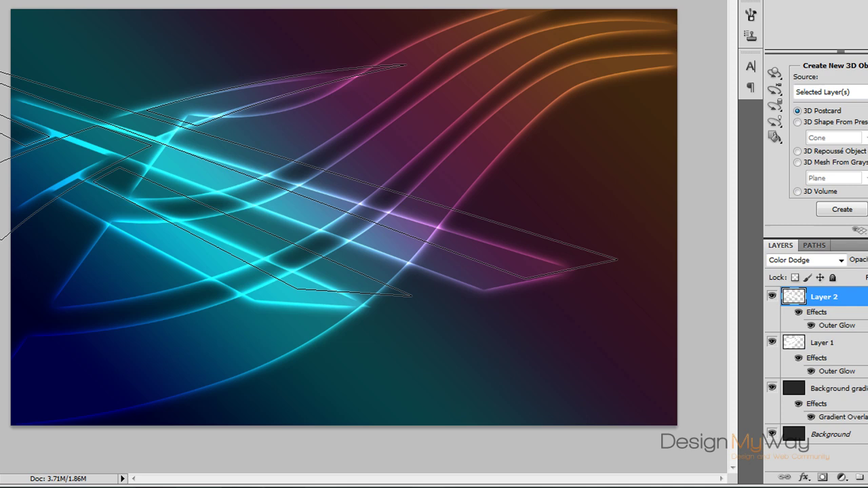
drag(339, 203, 190, 67)
key(Right)
key(Right)
key(Right)
Step: Deselect, create a new Layer 3 and stamp the wavy multi-line brush in white
key(ctrl+d)
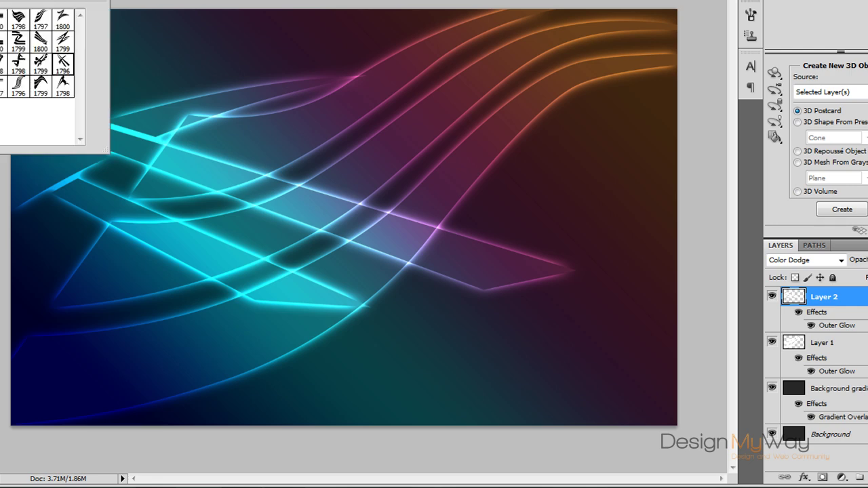
key(Escape)
key(ctrl+shift+alt+n)
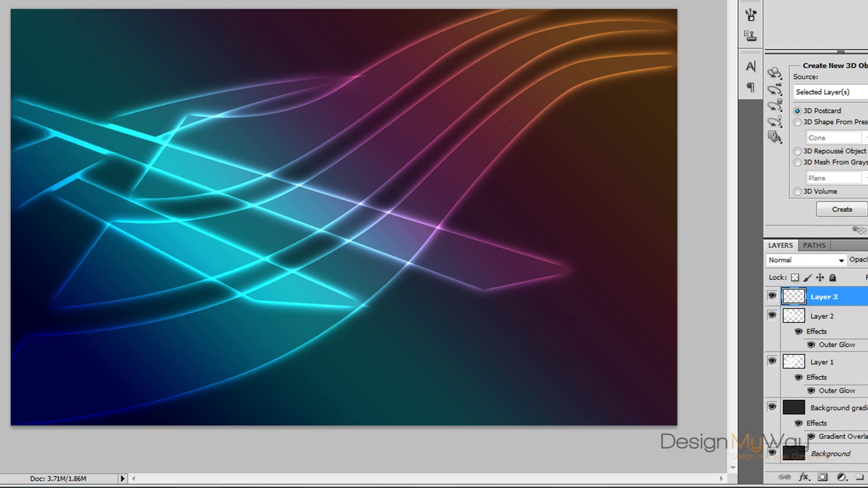
right_click(72, 83)
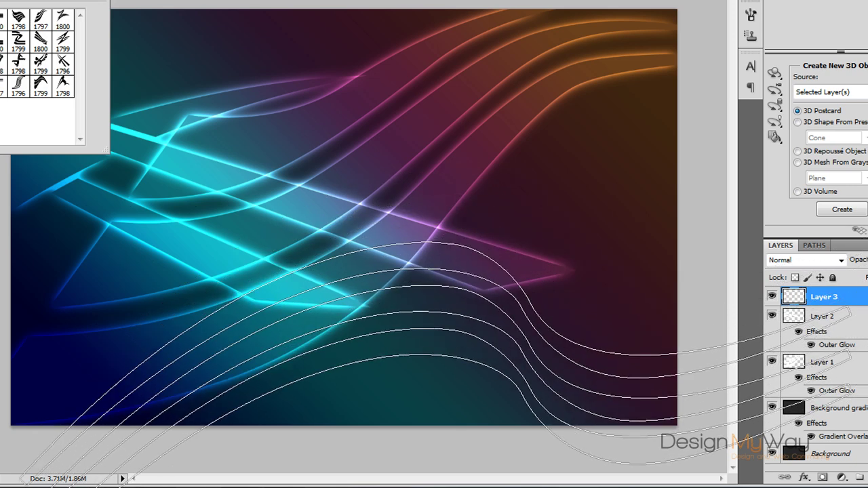
key(Escape)
click(434, 358)
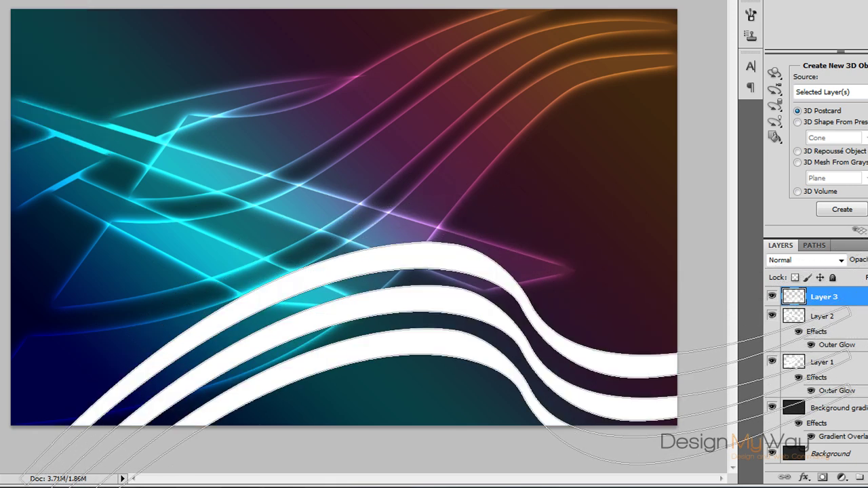
Step: Paste the glow style onto Layer 3, undoing an accidental background gradient move
right_click(809, 306)
click(787, 223)
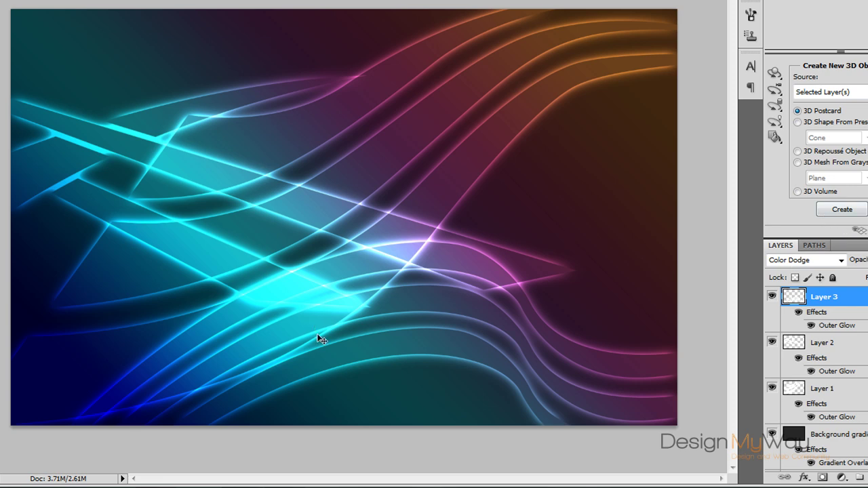
drag(321, 339, 456, 295)
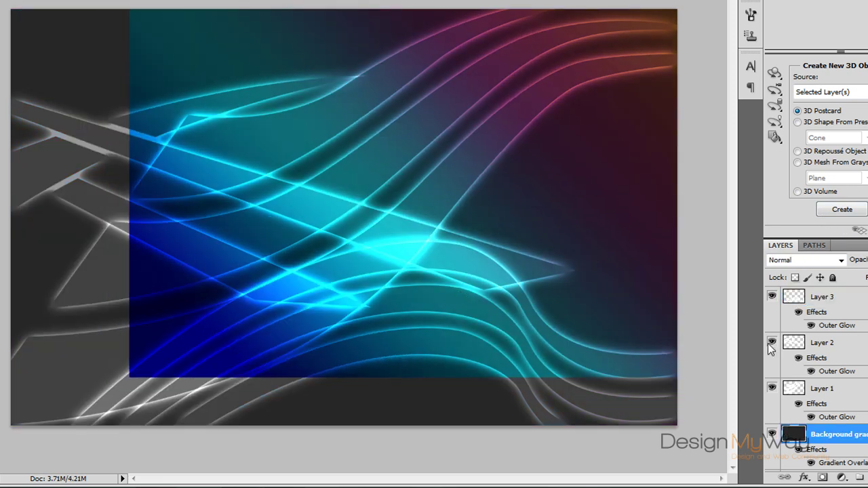
key(ctrl+z)
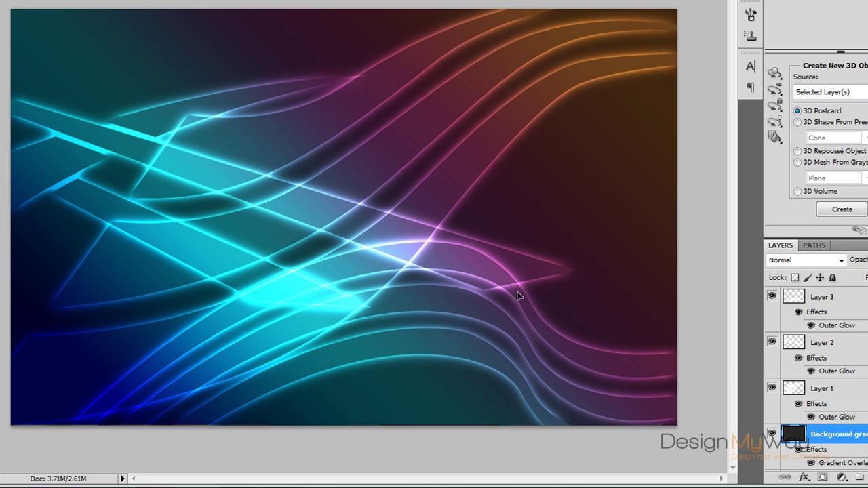
key(ctrl+z)
key(ctrl+z)
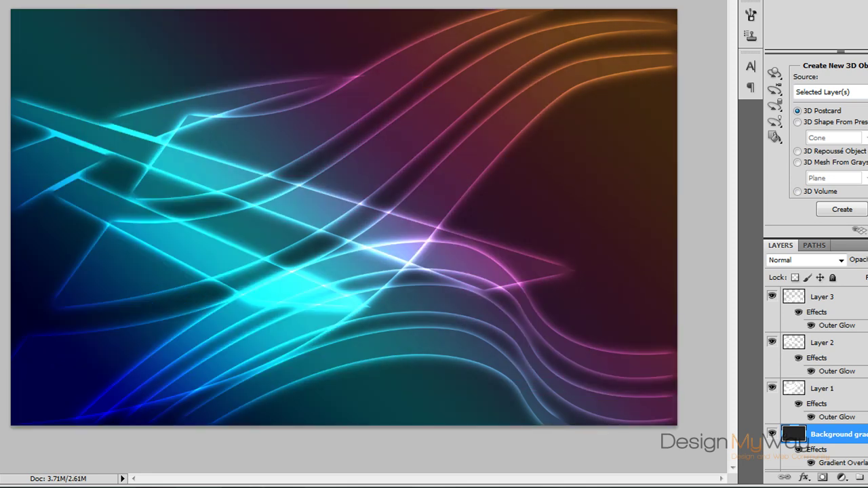
Step: Reposition Layer 3's glowing waves and shift Layer 2's cyan lines up and left
click(835, 303)
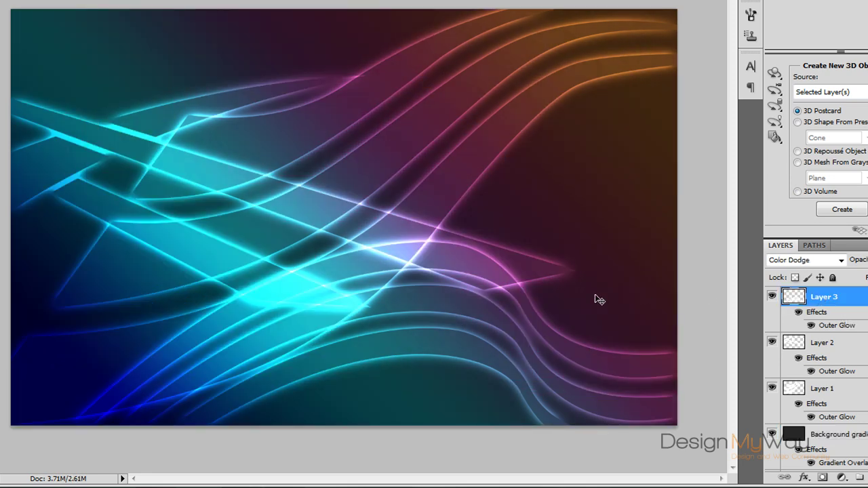
drag(499, 280, 672, 211)
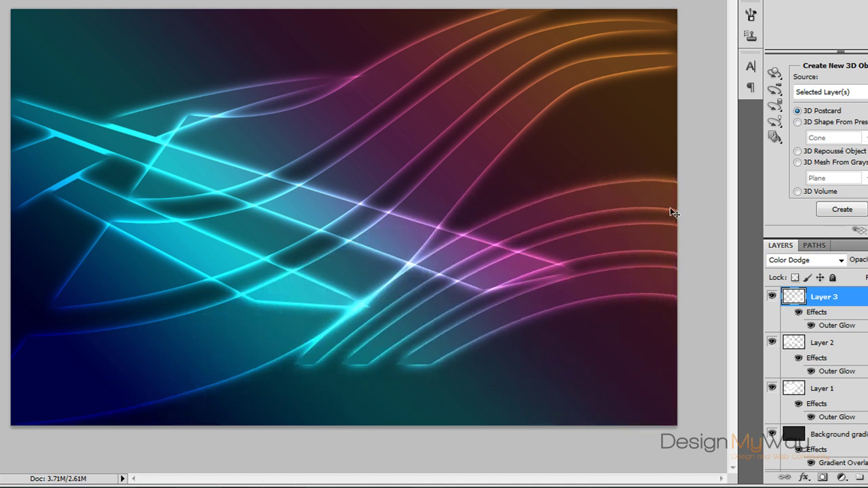
click(802, 341)
drag(399, 144, 342, 95)
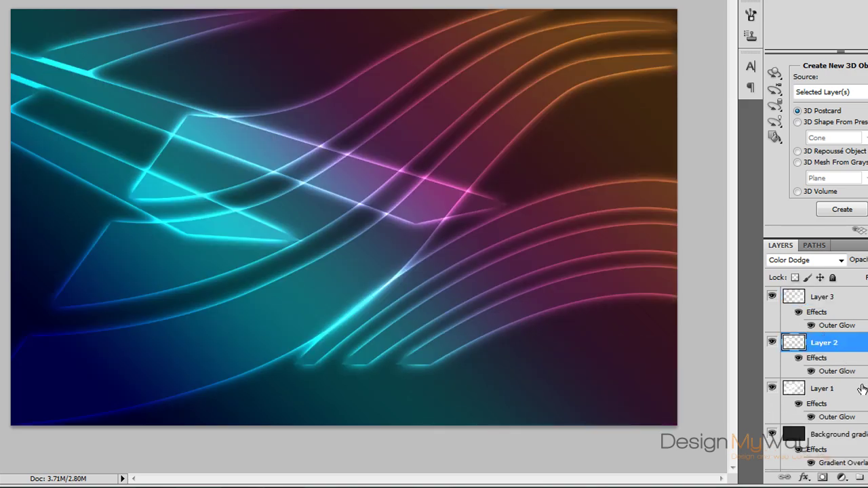
Step: Lower Layer 1's opacity to about 36% in Blending Options and add a new empty layer
double_click(841, 418)
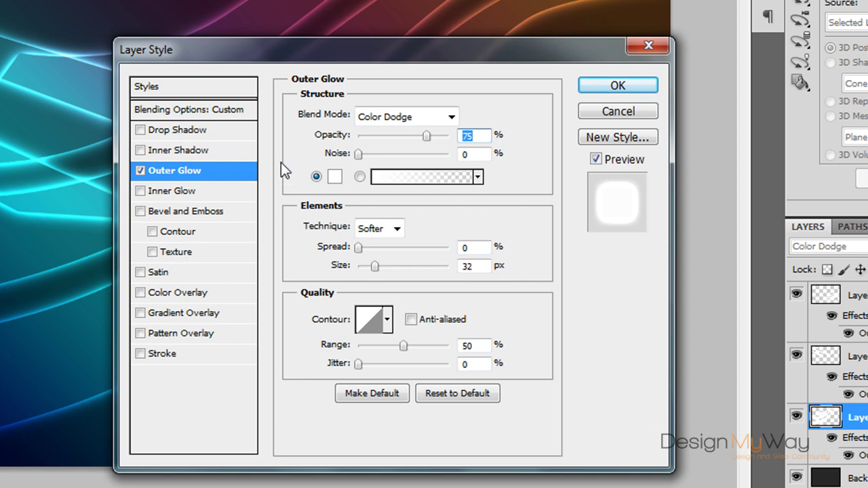
click(222, 110)
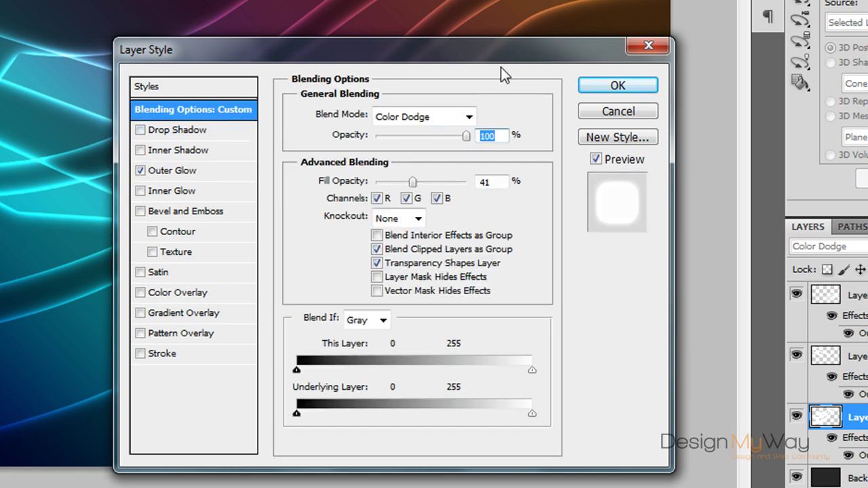
drag(503, 73, 646, 282)
drag(608, 344, 558, 348)
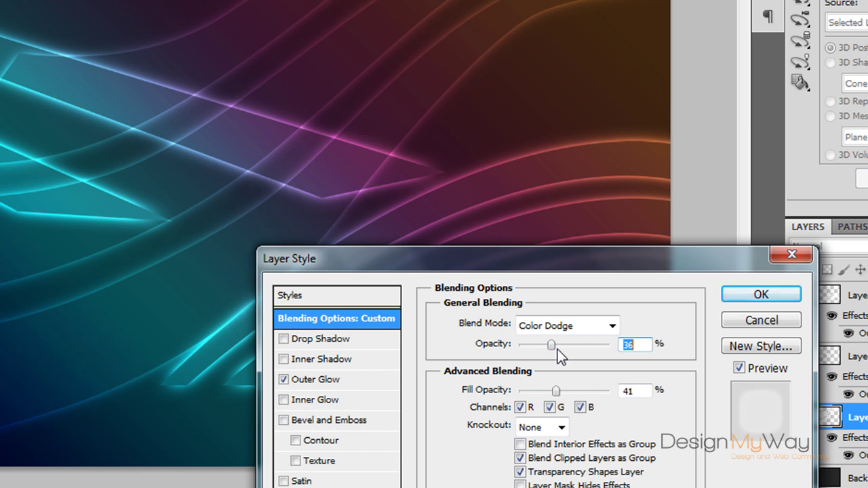
click(760, 294)
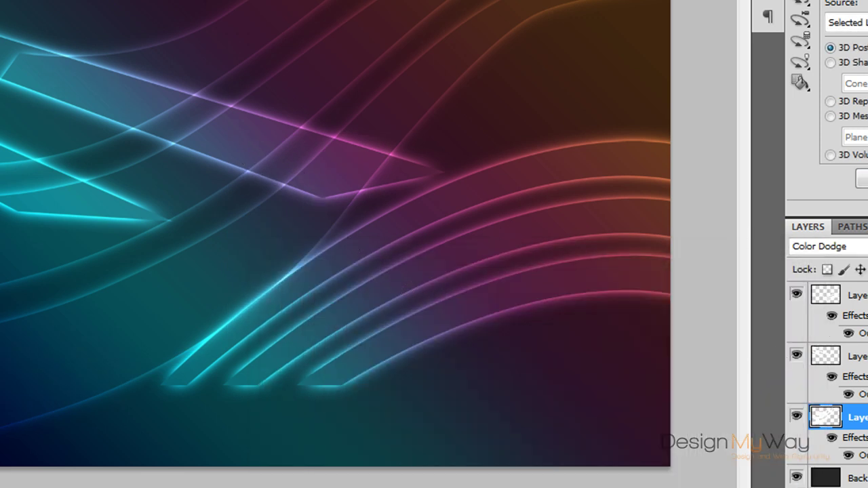
key(ctrl+shift+alt+n)
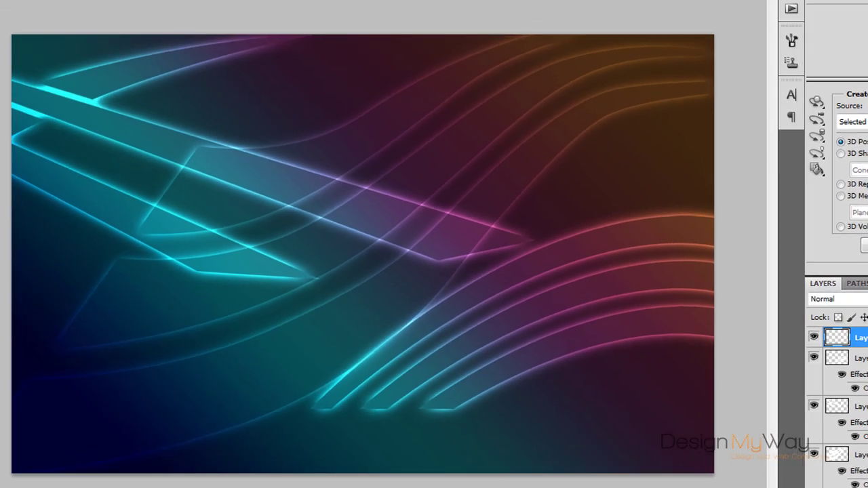
Step: Stamp white swooping strokes along the bottom on Layer 4 and paste the Outer Glow style onto them
click(40, 3)
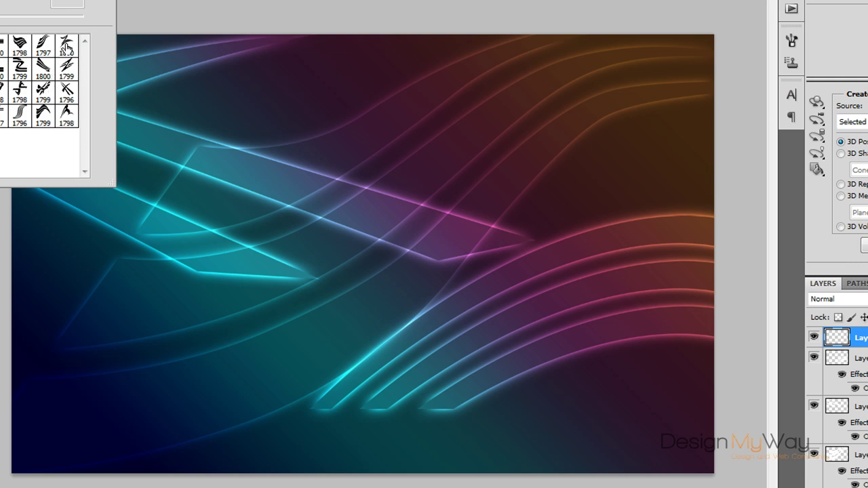
click(67, 47)
click(360, 378)
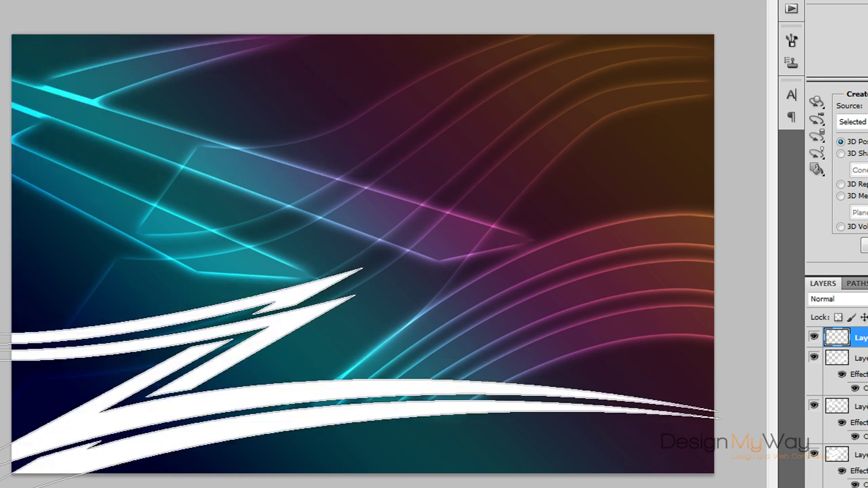
right_click(838, 338)
click(852, 255)
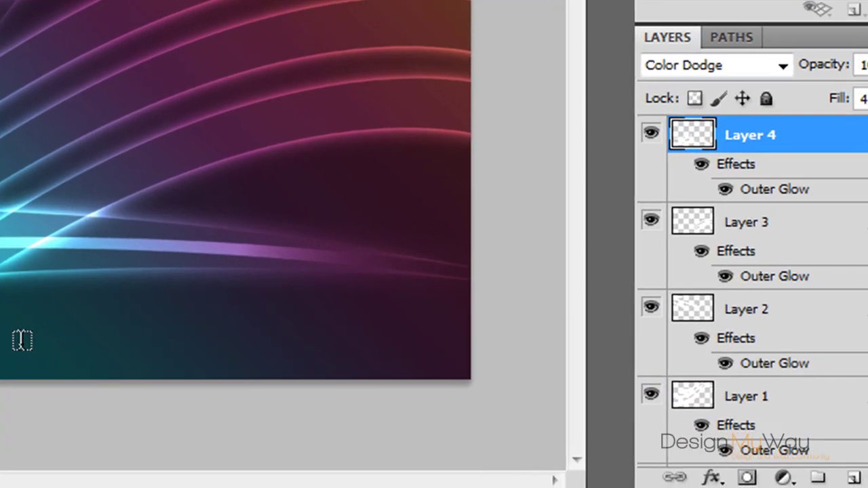
Step: Type the word 'Tutorial' and move it to the bottom centre of the canvas
click(22, 339)
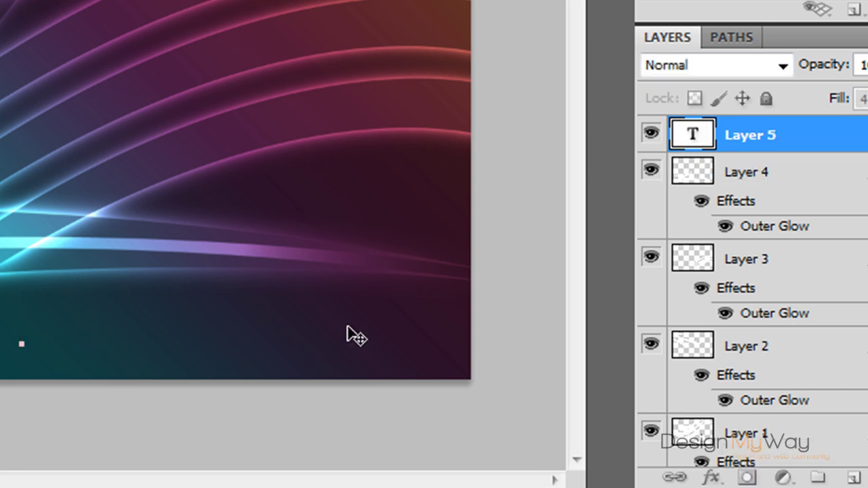
text(Tuto)
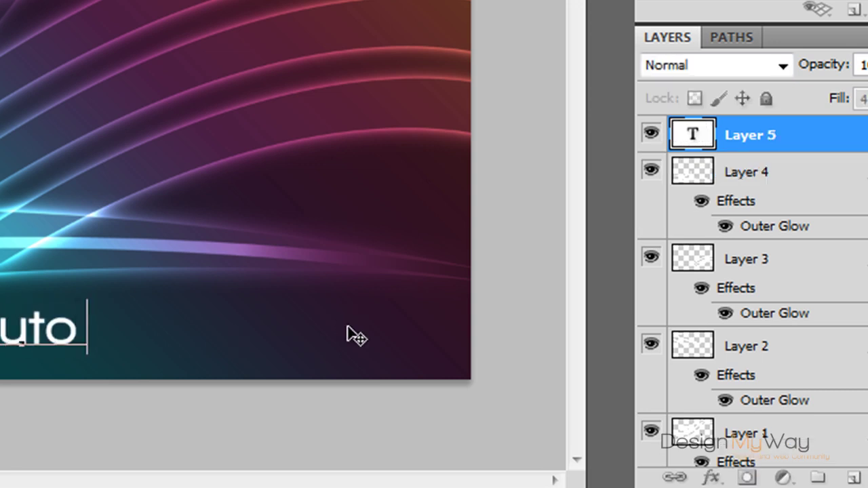
text(rial)
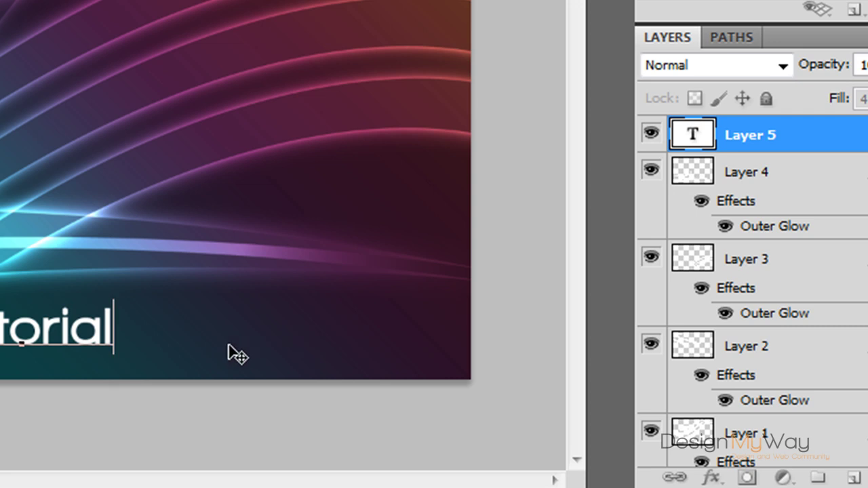
key(ctrl+a)
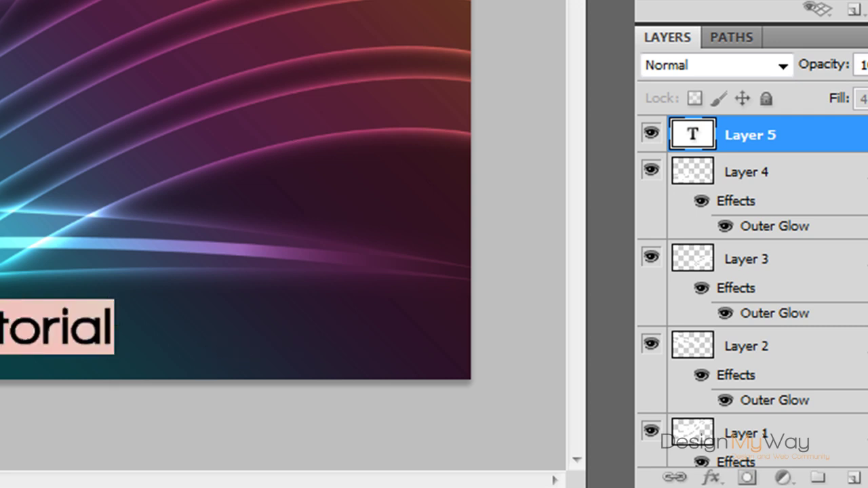
key(ctrl+Return)
drag(78, 362, 332, 339)
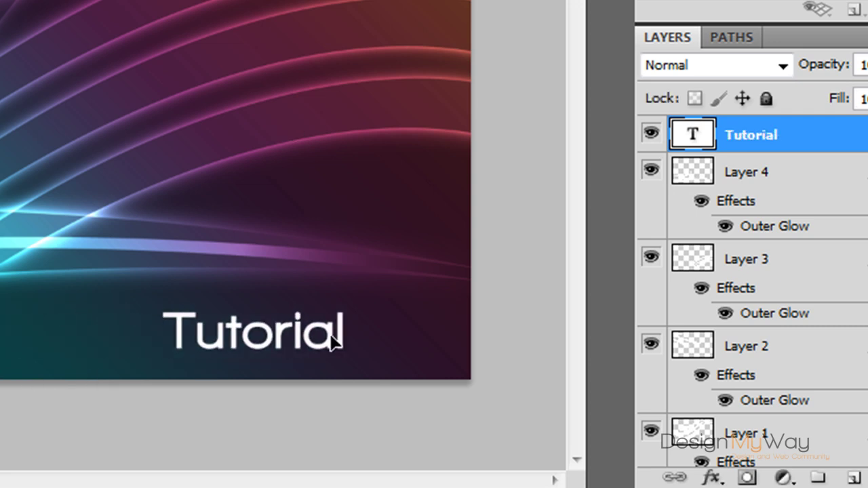
Step: Paste the Color Dodge Outer Glow onto the Tutorial text and set its Fill Opacity to 0%
right_click(787, 124)
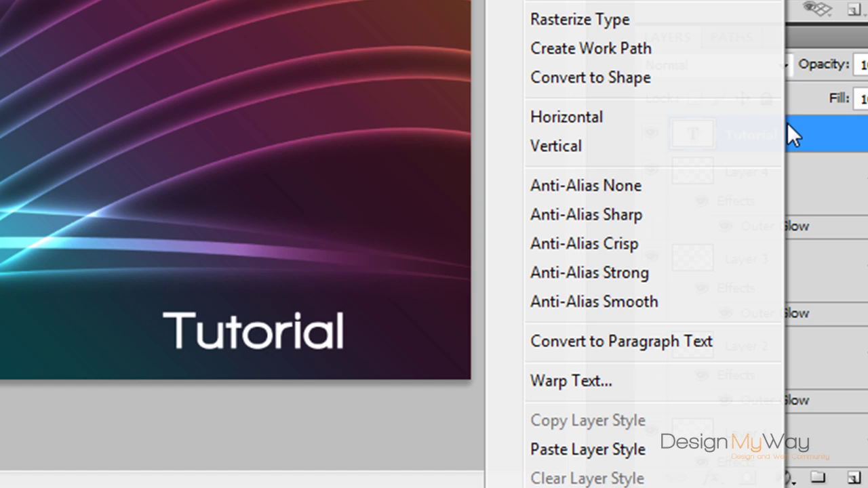
click(602, 448)
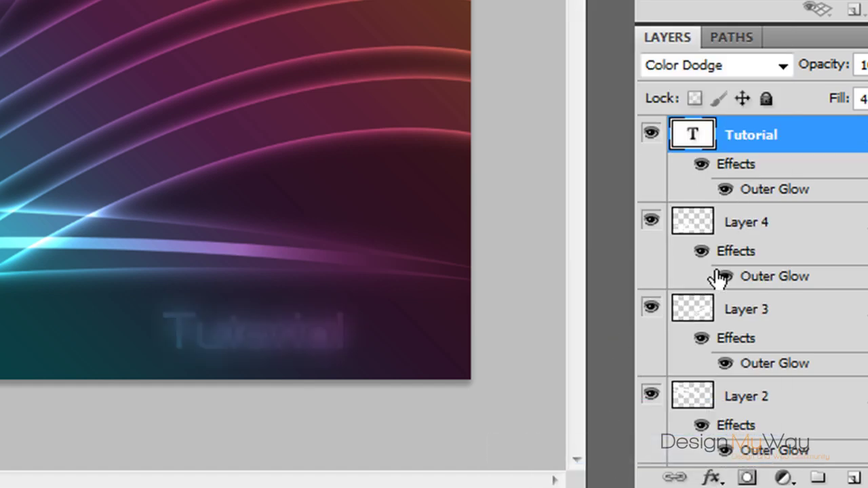
double_click(786, 191)
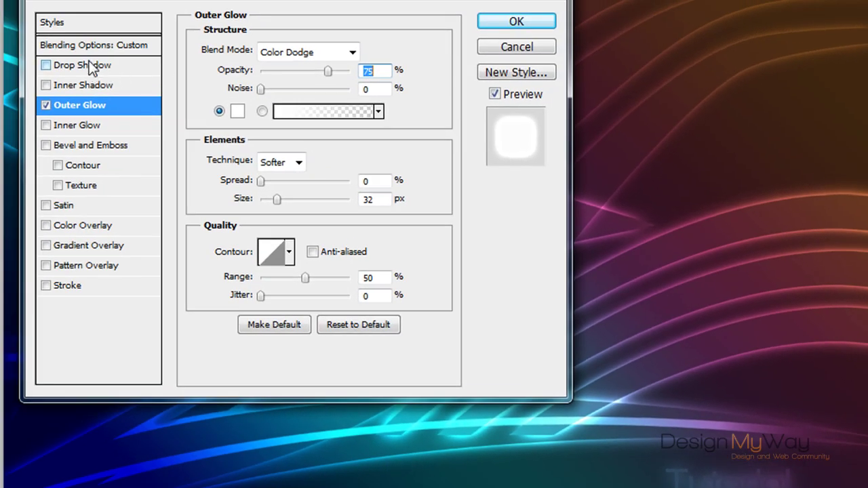
click(92, 45)
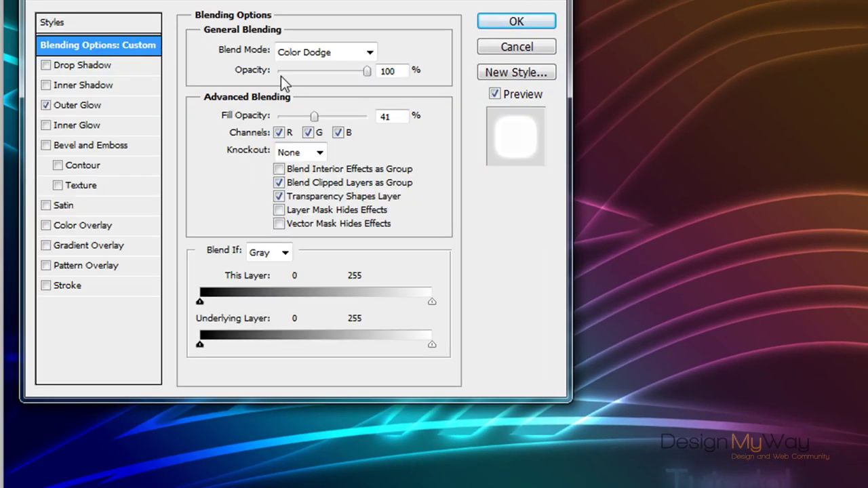
drag(315, 115, 263, 129)
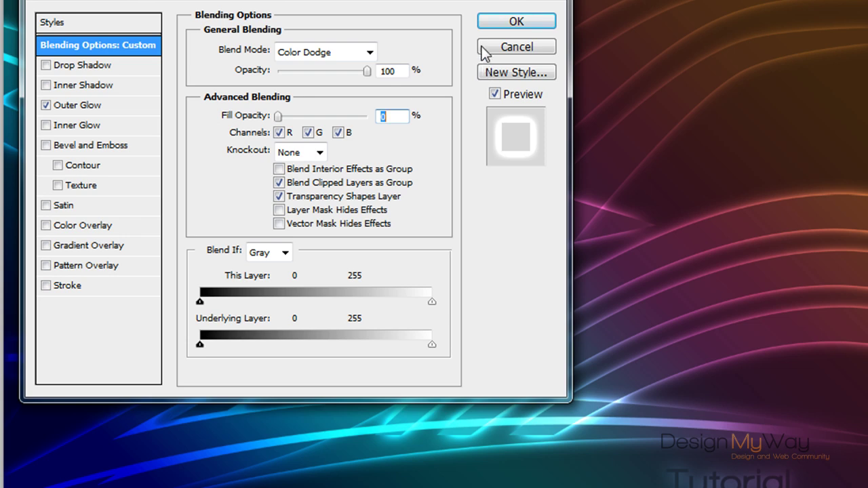
key(Return)
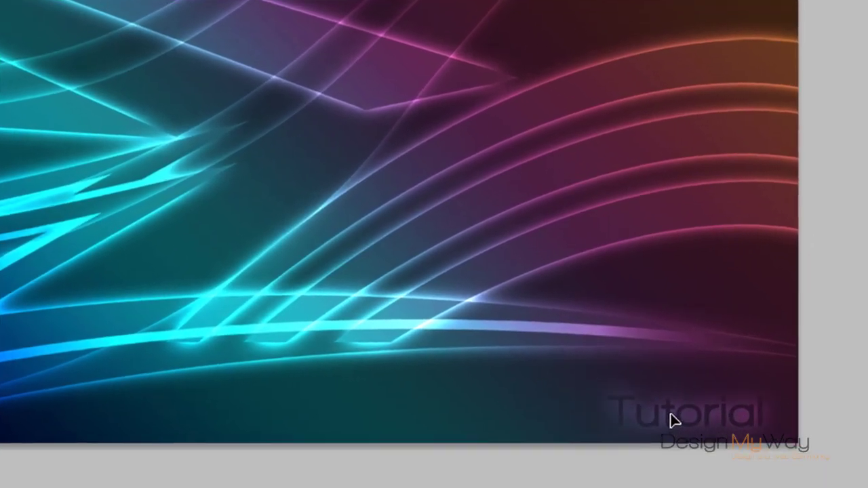